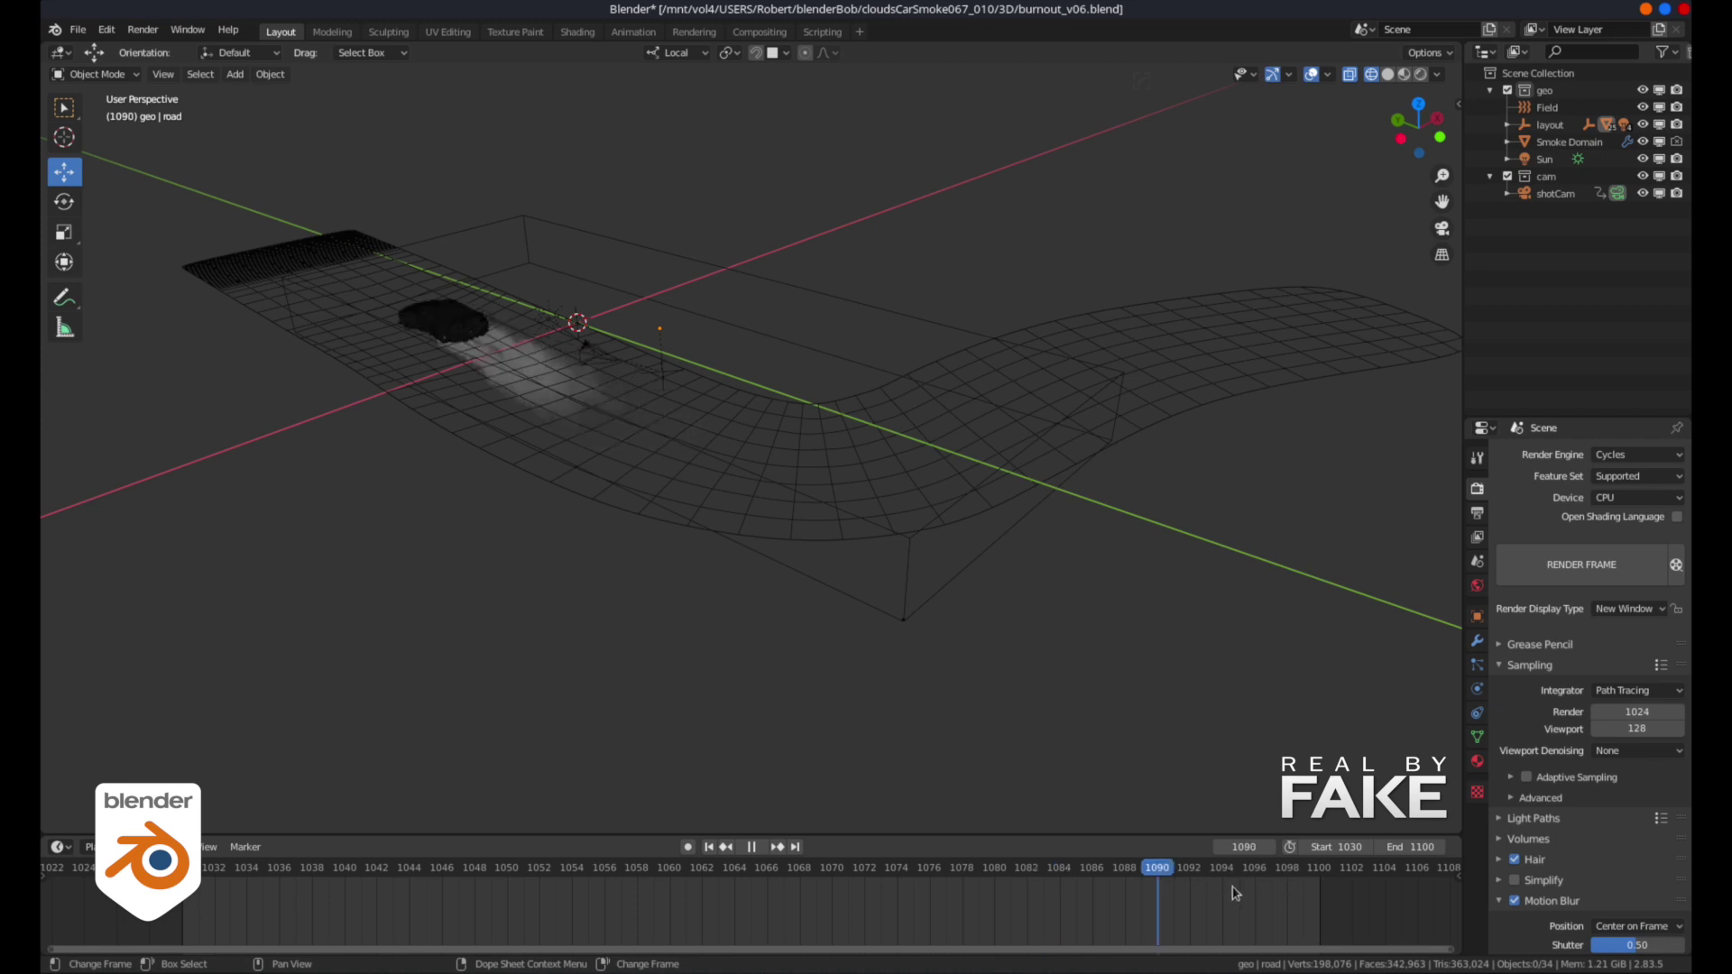
# Step: Stop the smoke simulation playback at frame 1099 and view through the shot camera
pyautogui.press('space')
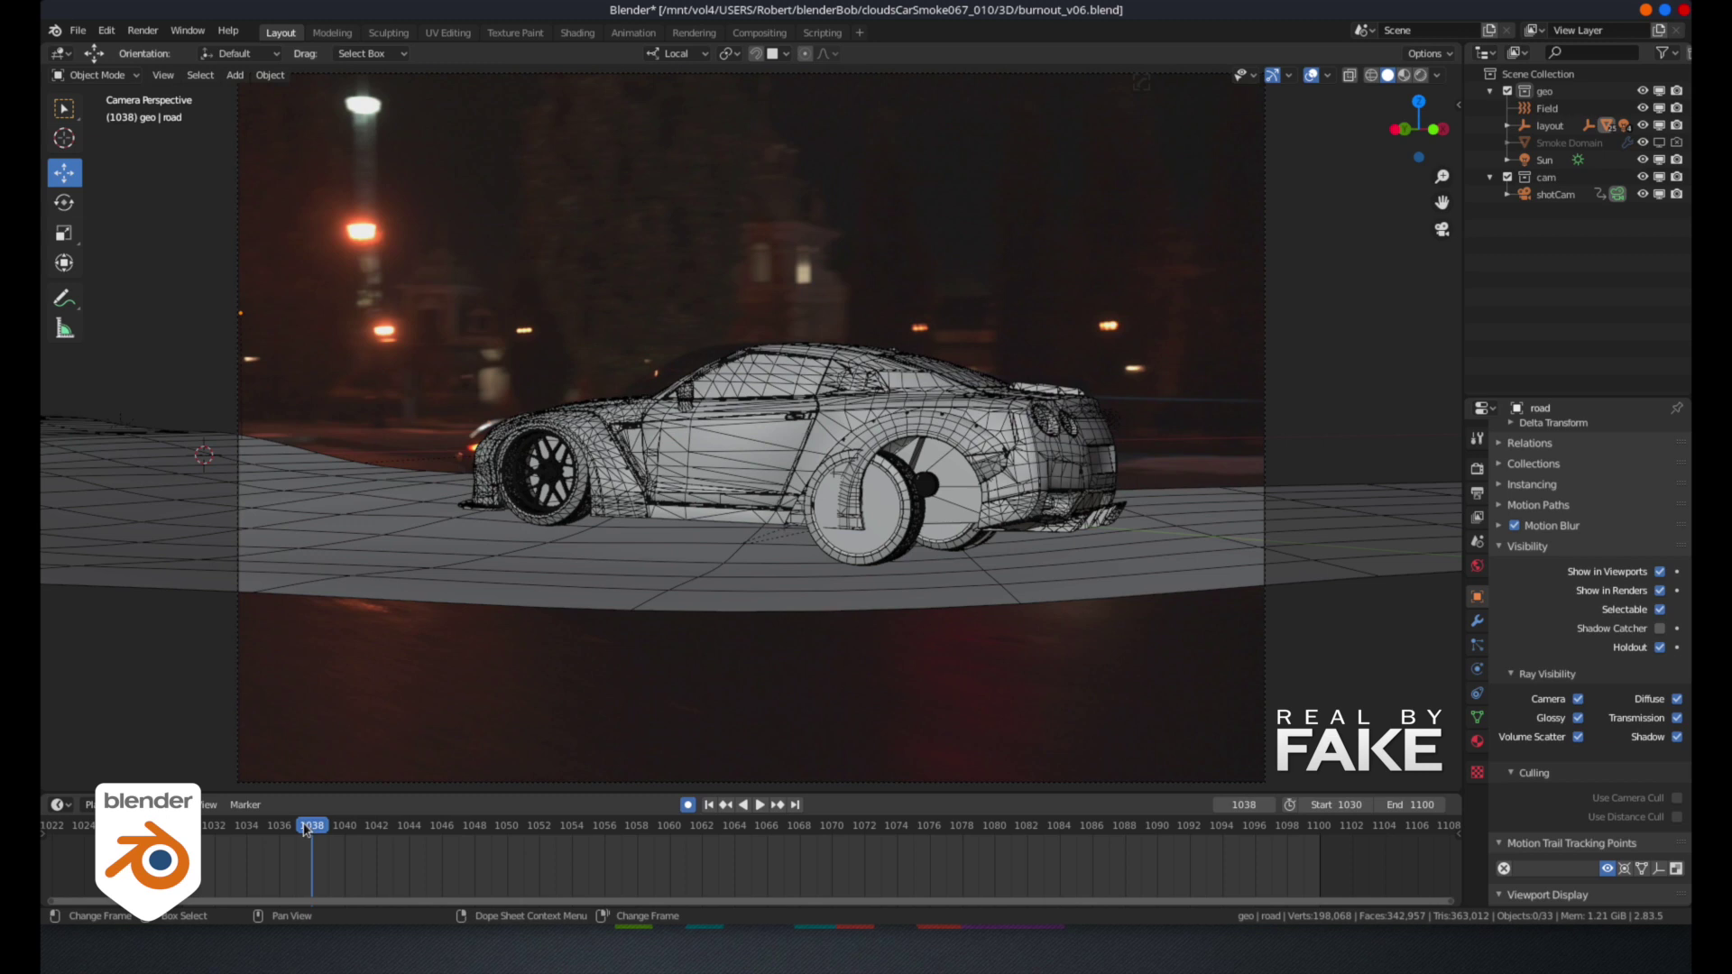
# Step: Scrub and replay the camera move, stopping at frame 1063, then switch to Solid shading
pyautogui.moveTo(306, 830); pyautogui.dragTo(149, 830)
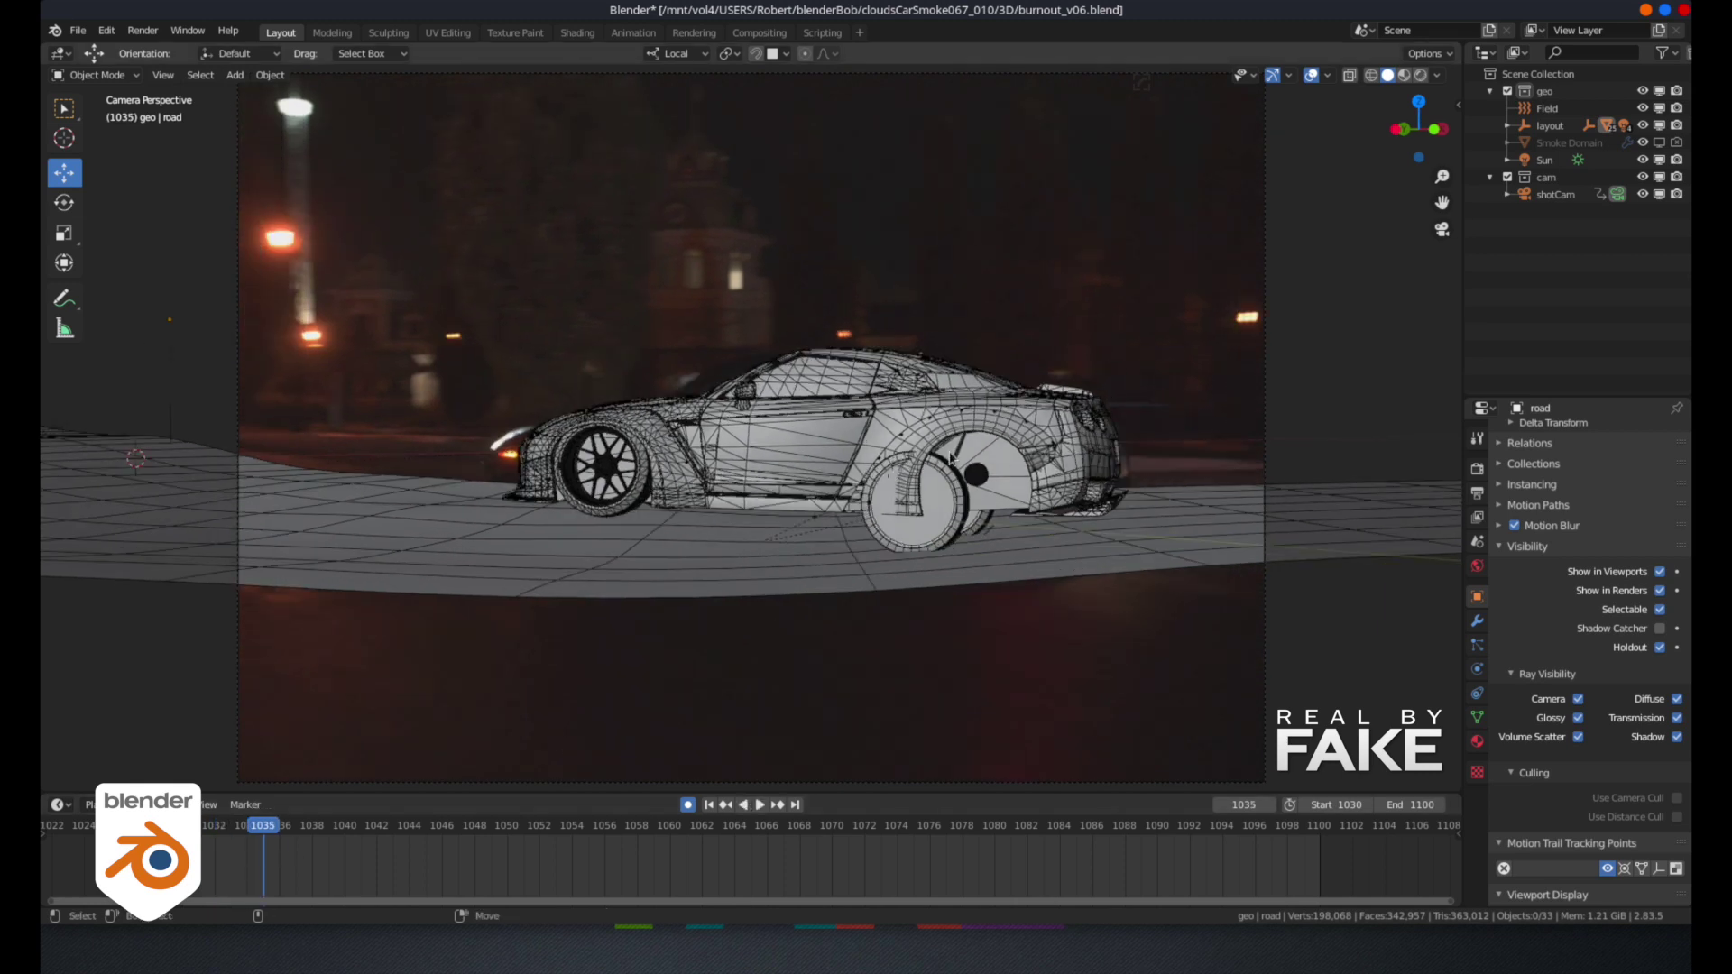
pyautogui.press('space')
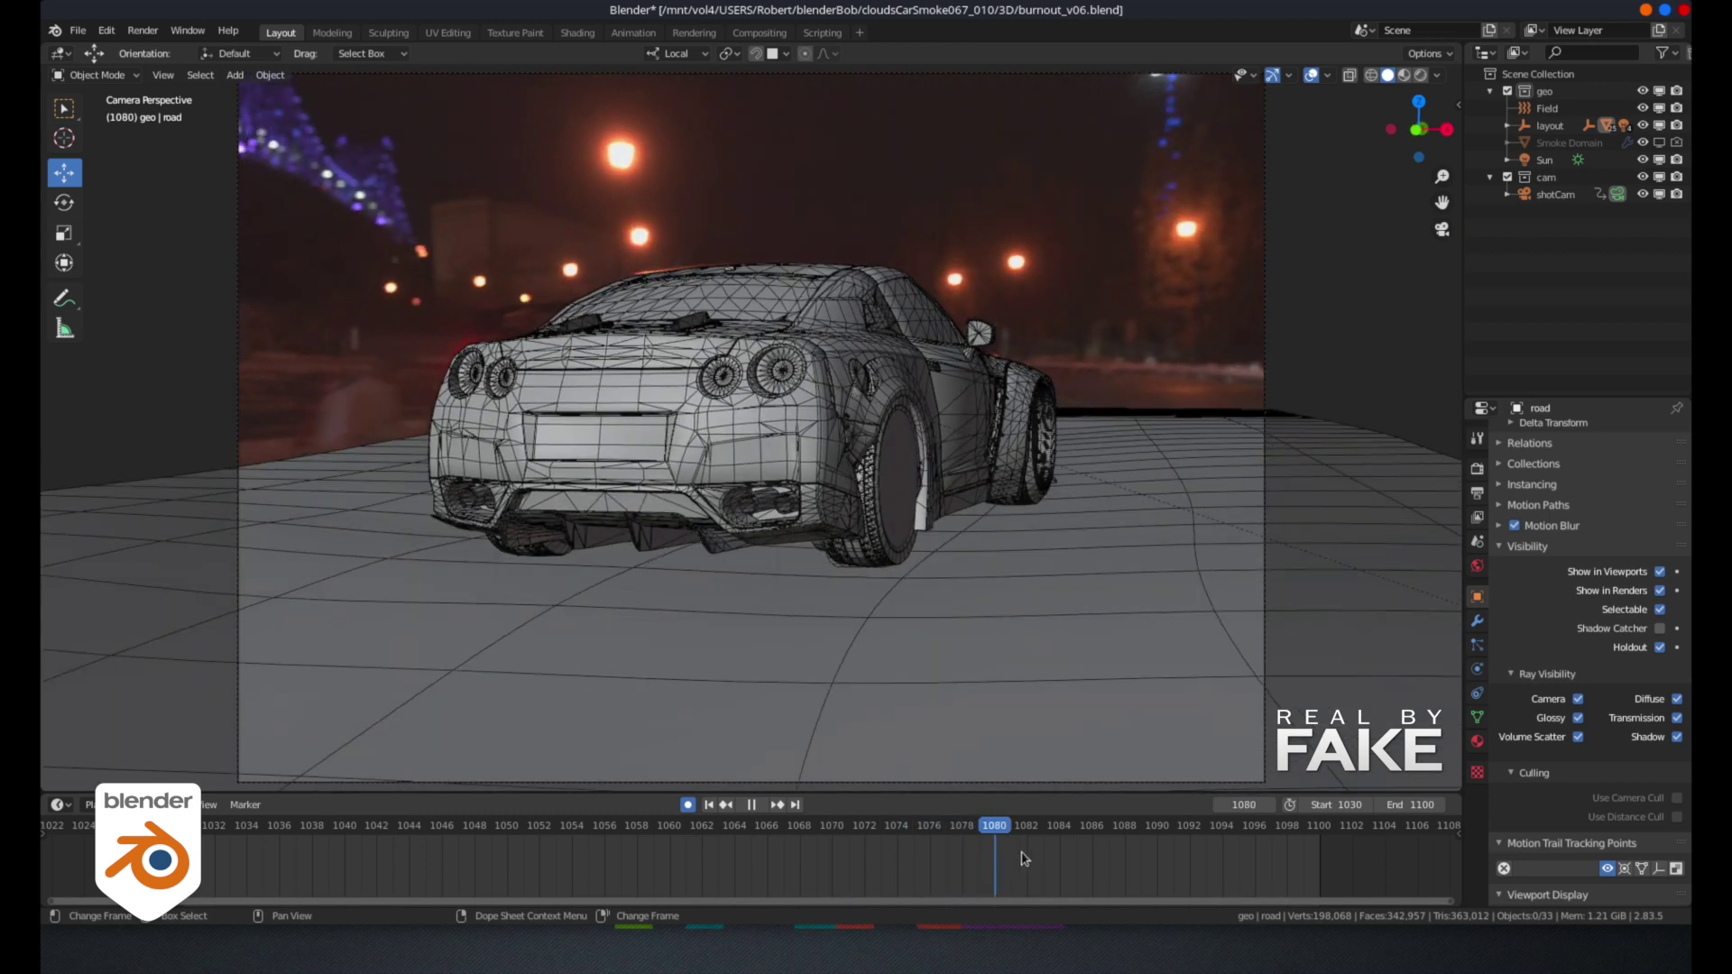
pyautogui.moveTo(1037, 857); pyautogui.dragTo(719, 821)
pyautogui.press('space')
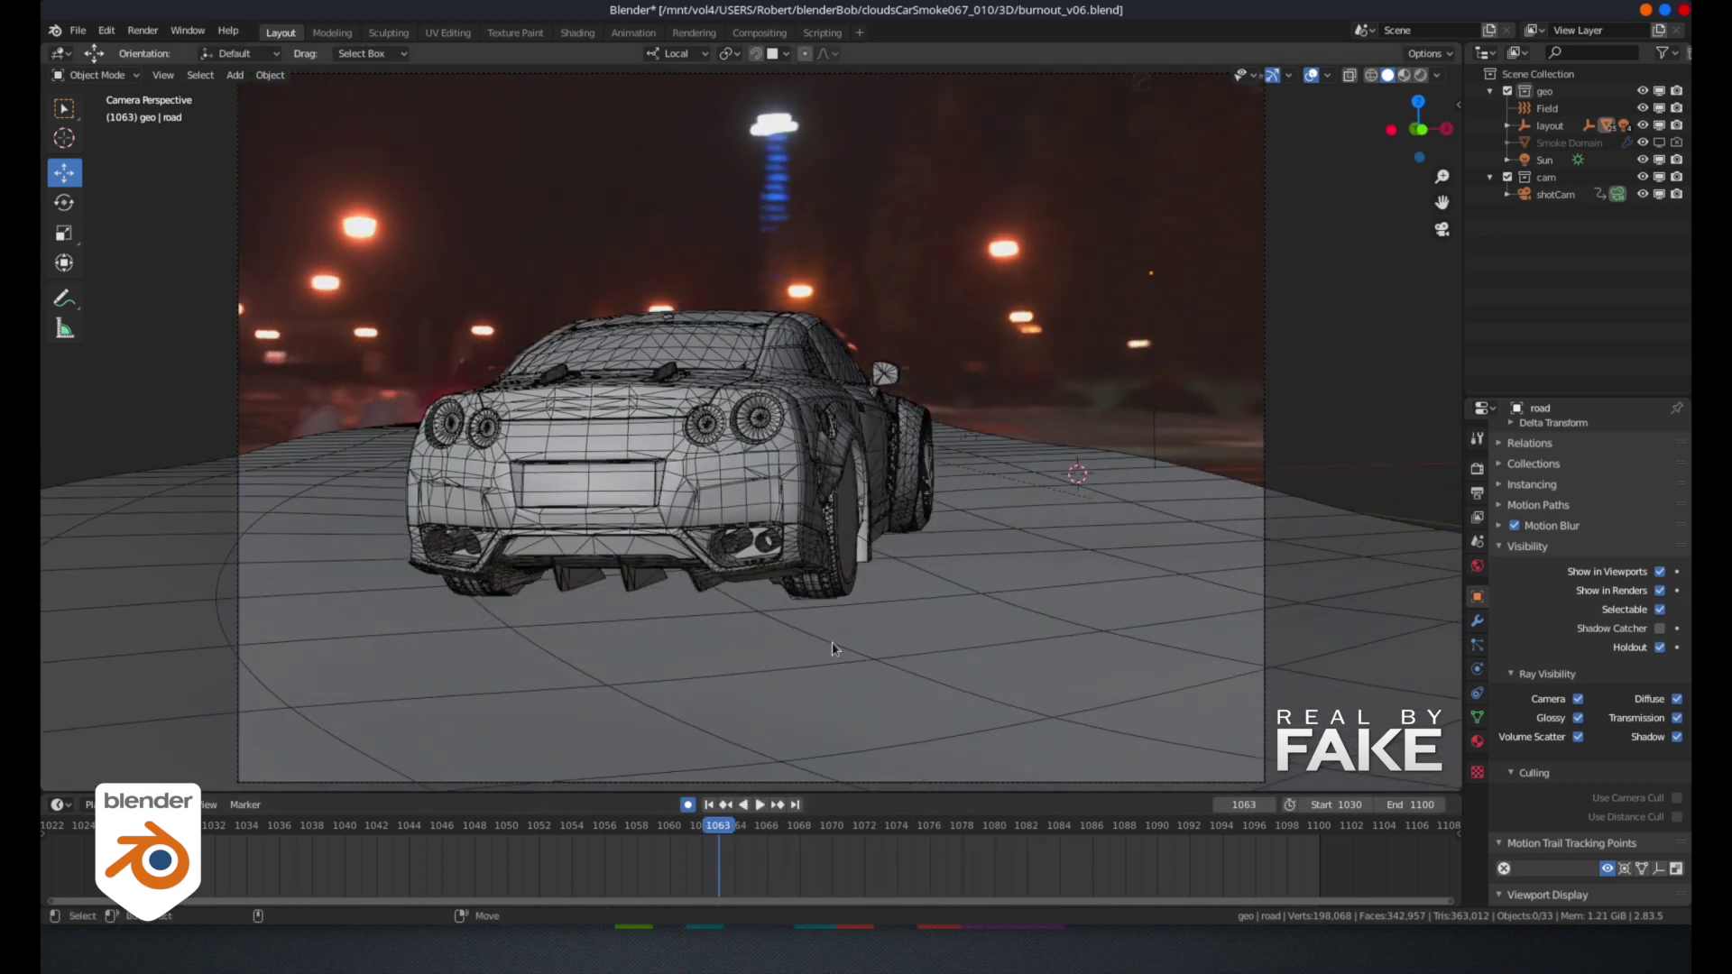
pyautogui.press('z')
pyautogui.click(821, 566)
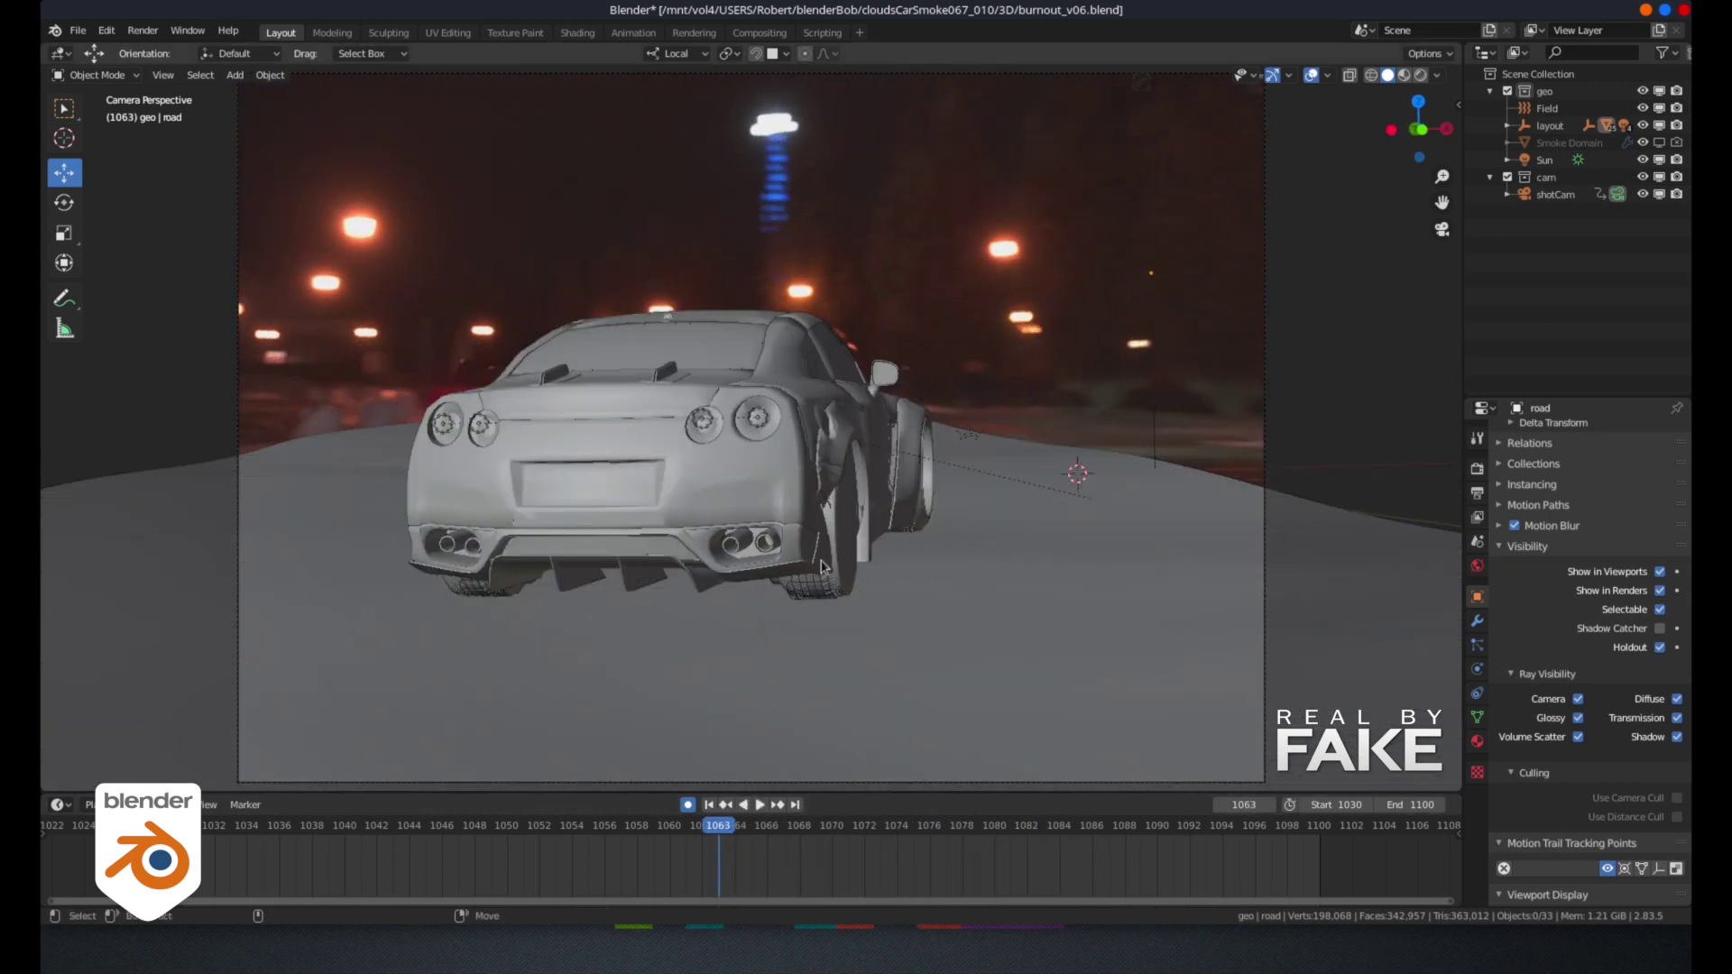
# Step: Select the tire, play it back and forth to frame 1037, then unhide Smoke Domain
pyautogui.click(814, 592)
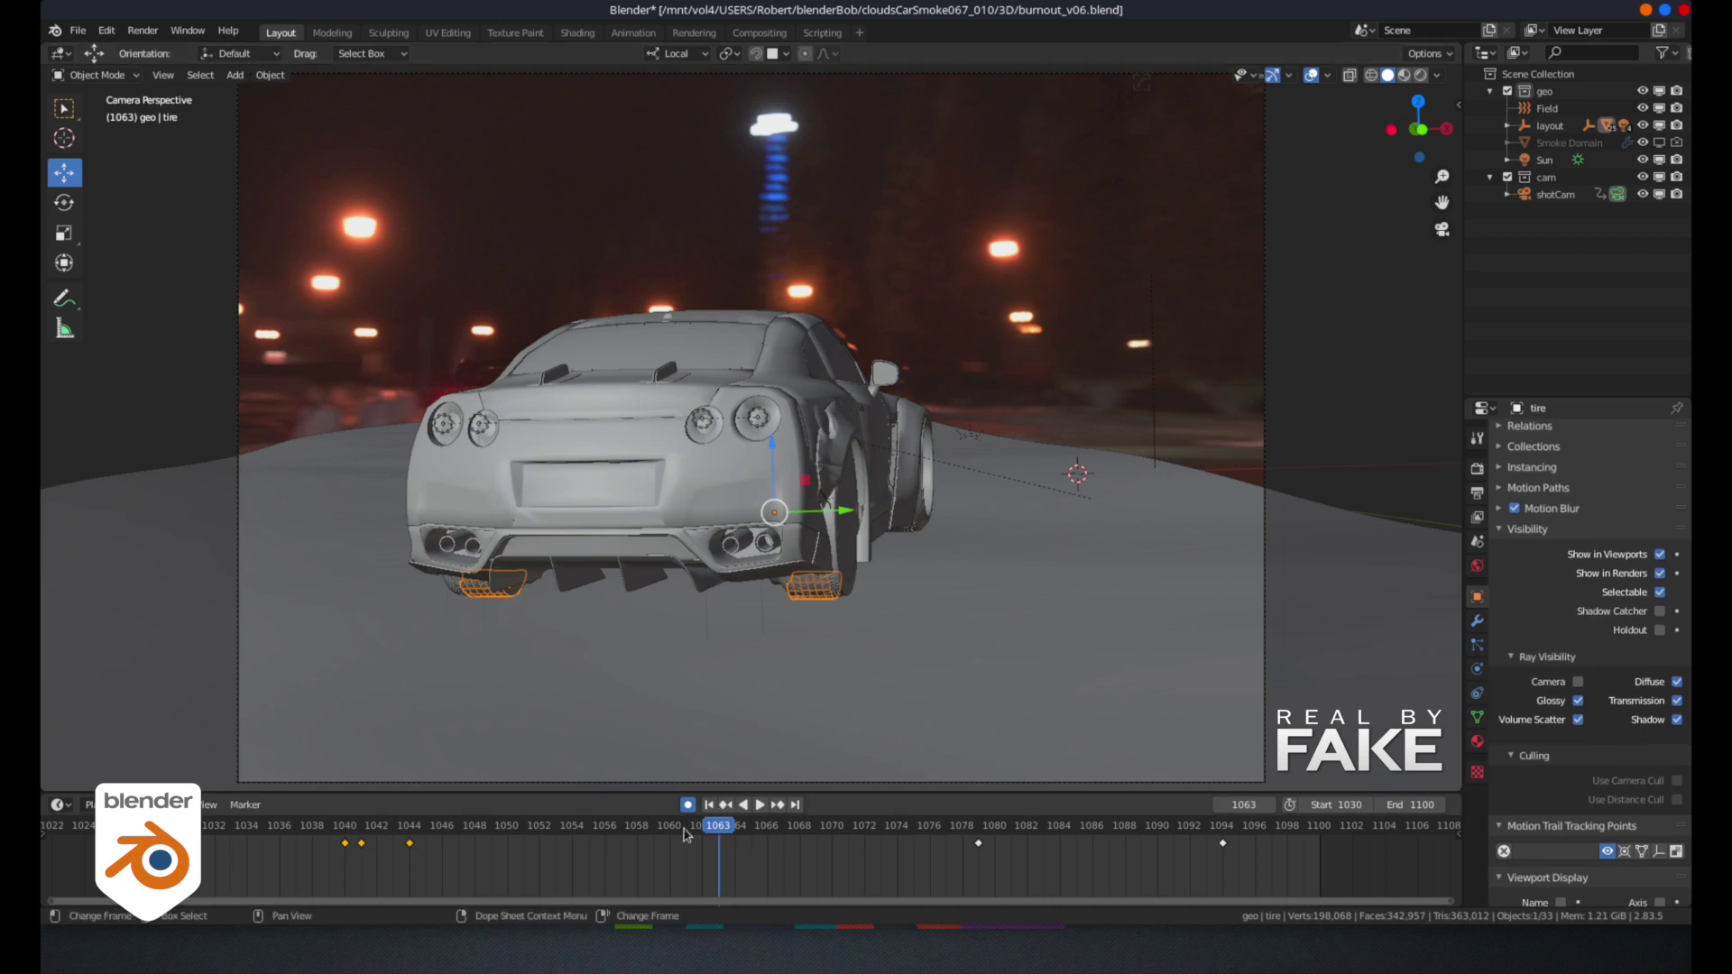
pyautogui.hotkey('shift', 'ctrl', 'space')
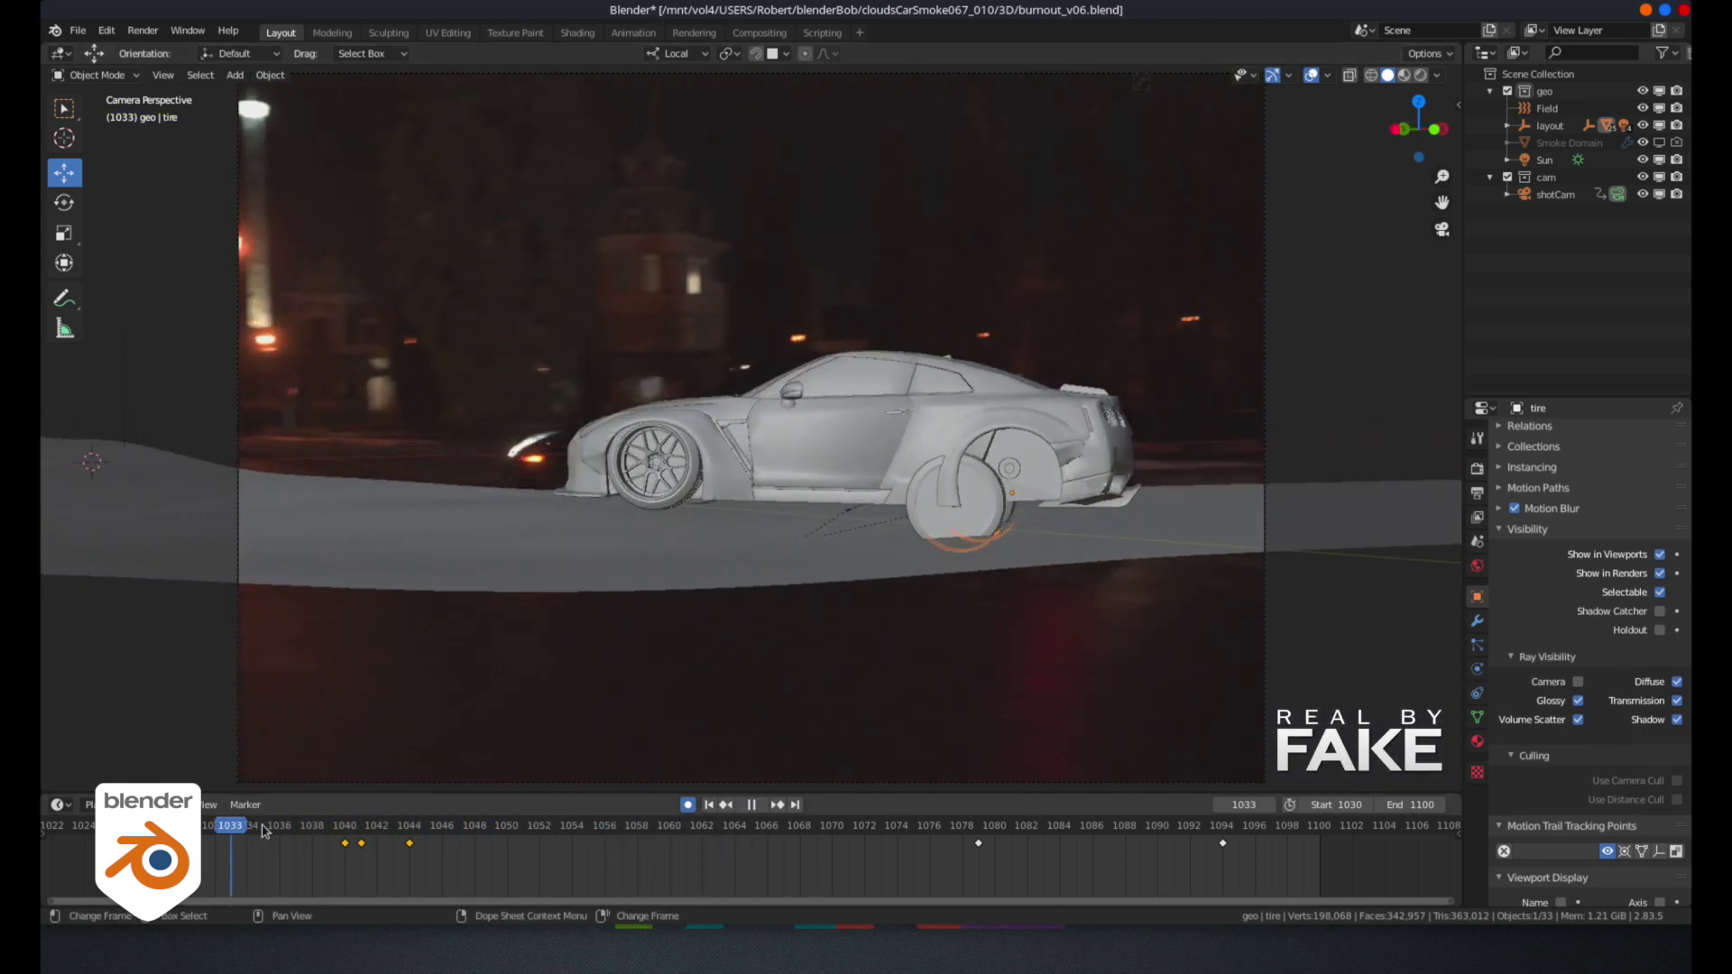
pyautogui.moveTo(265, 831); pyautogui.dragTo(579, 848)
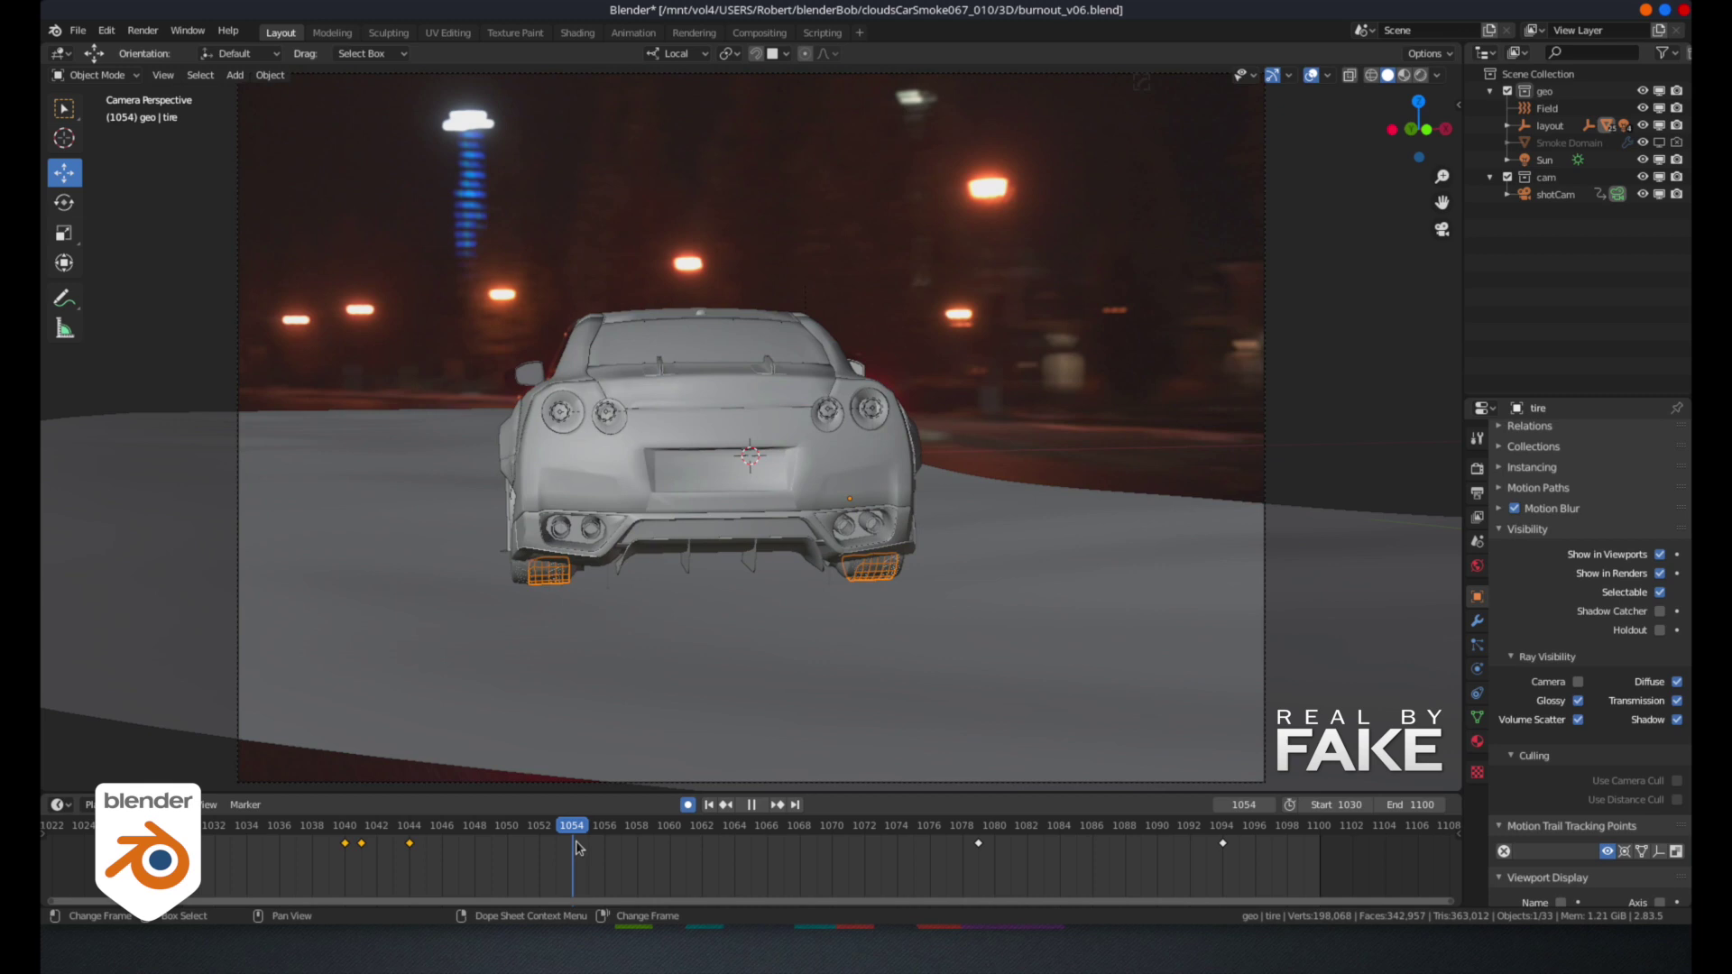
pyautogui.press('space')
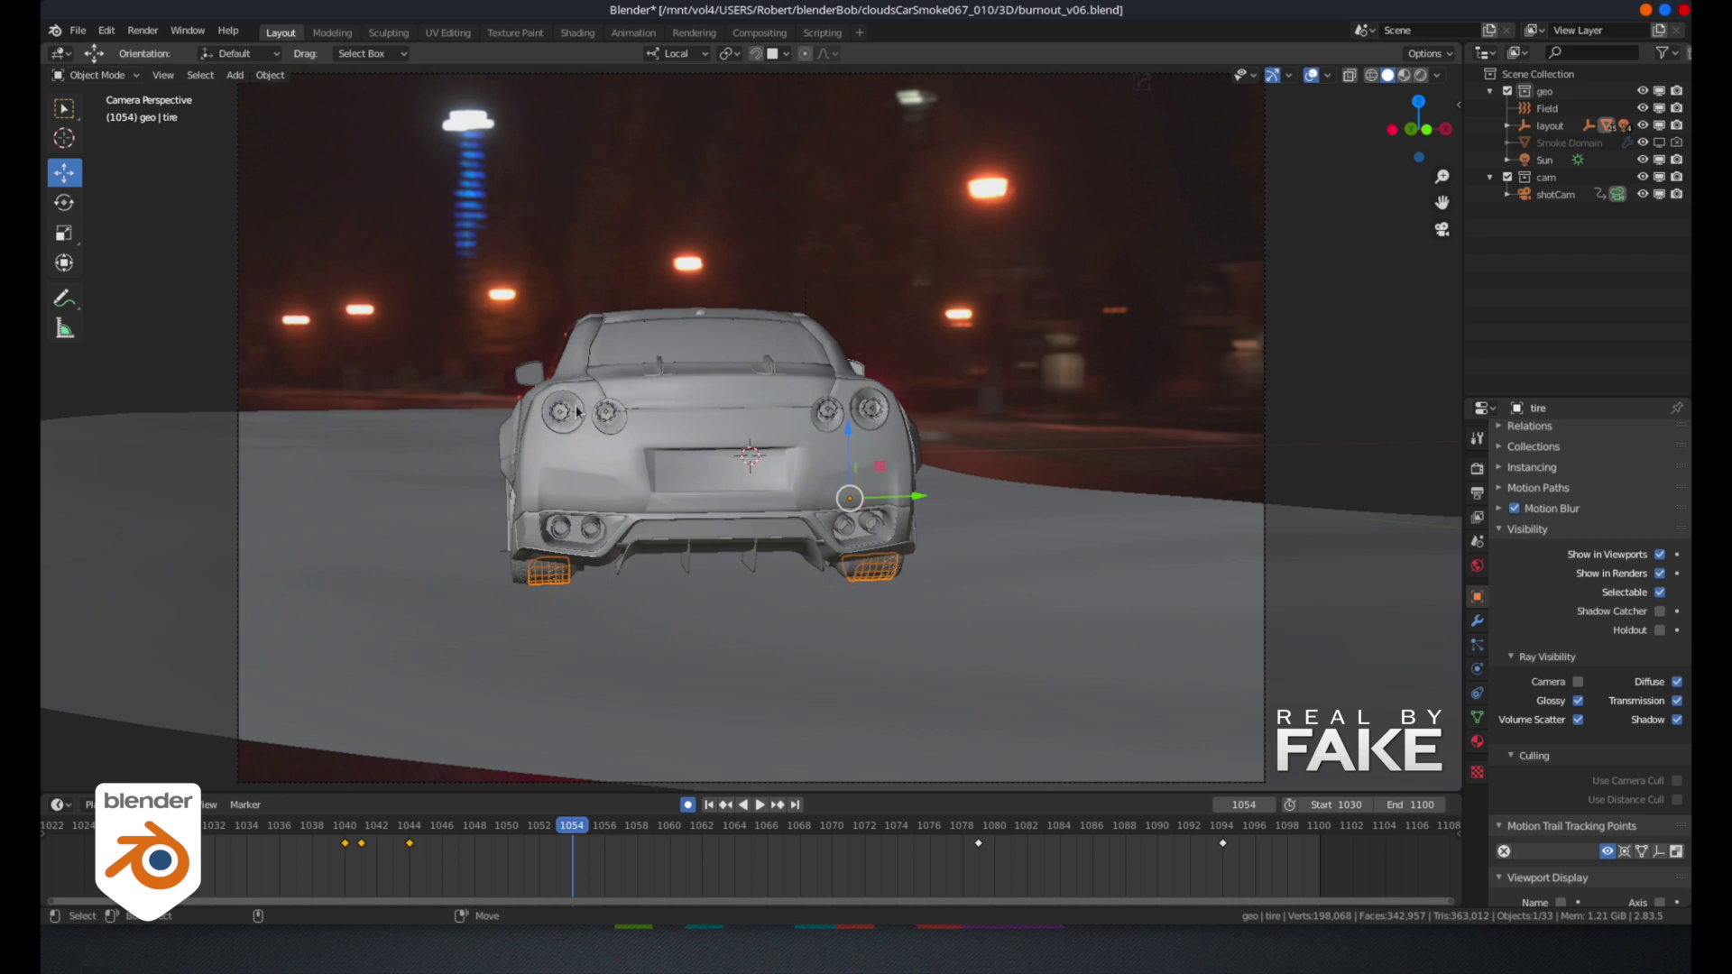
pyautogui.hotkey('shift', 'ctrl', 'space')
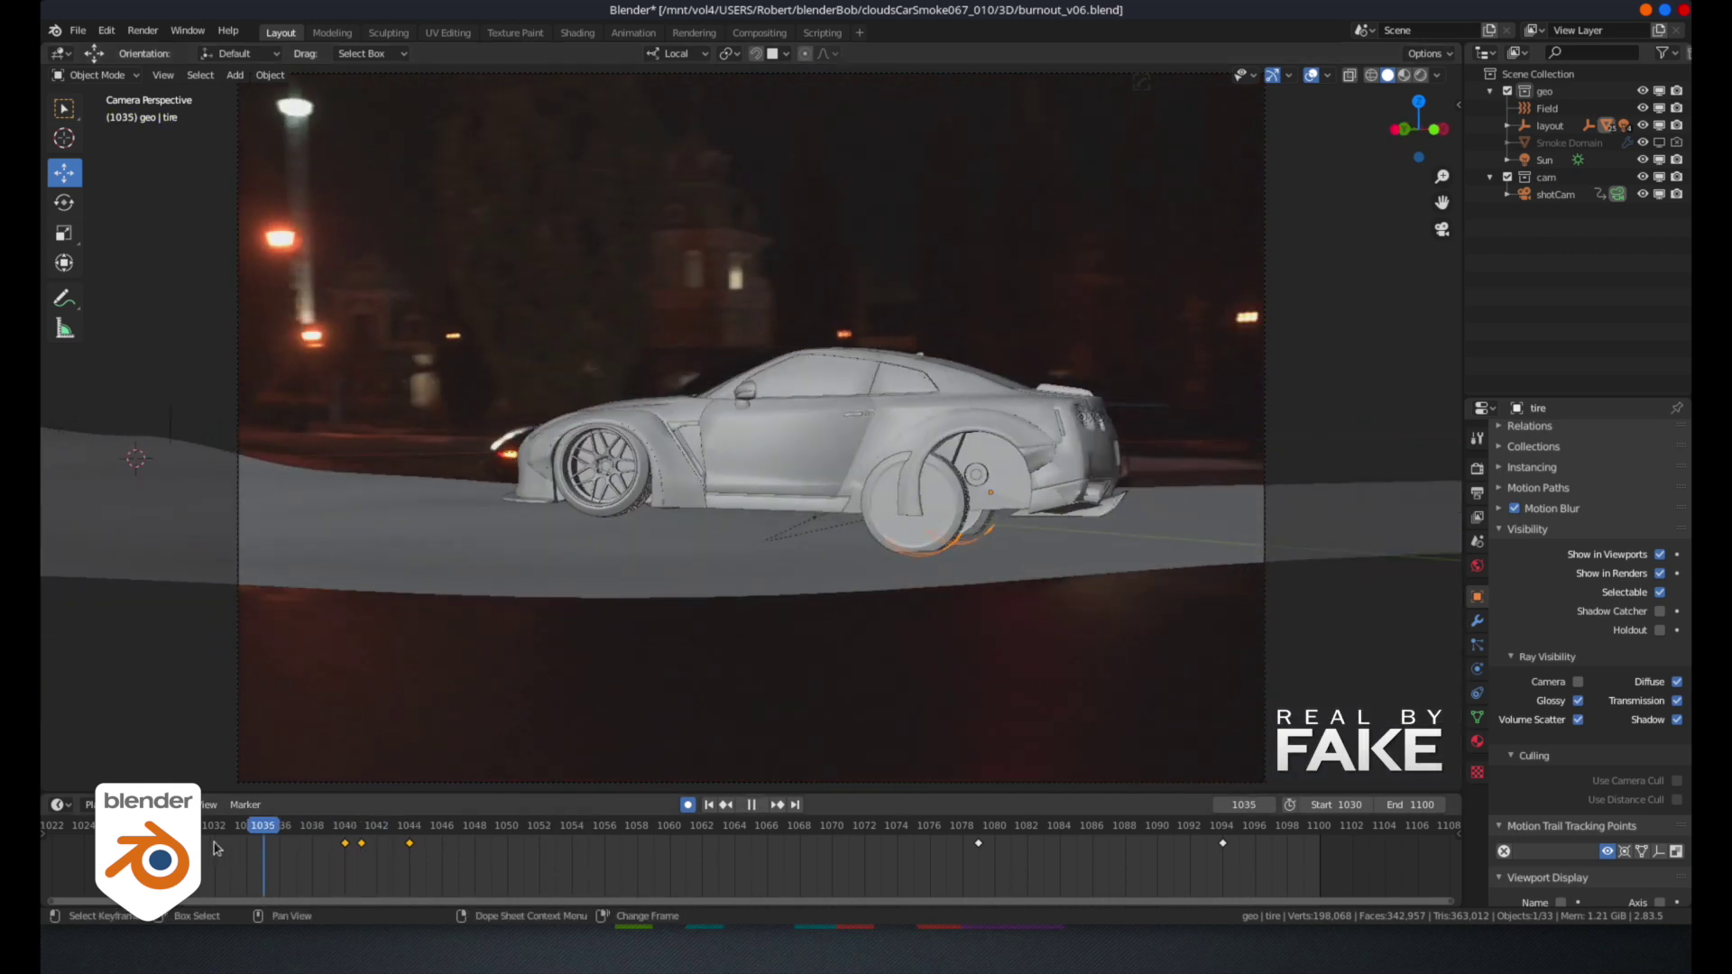
pyautogui.press('space')
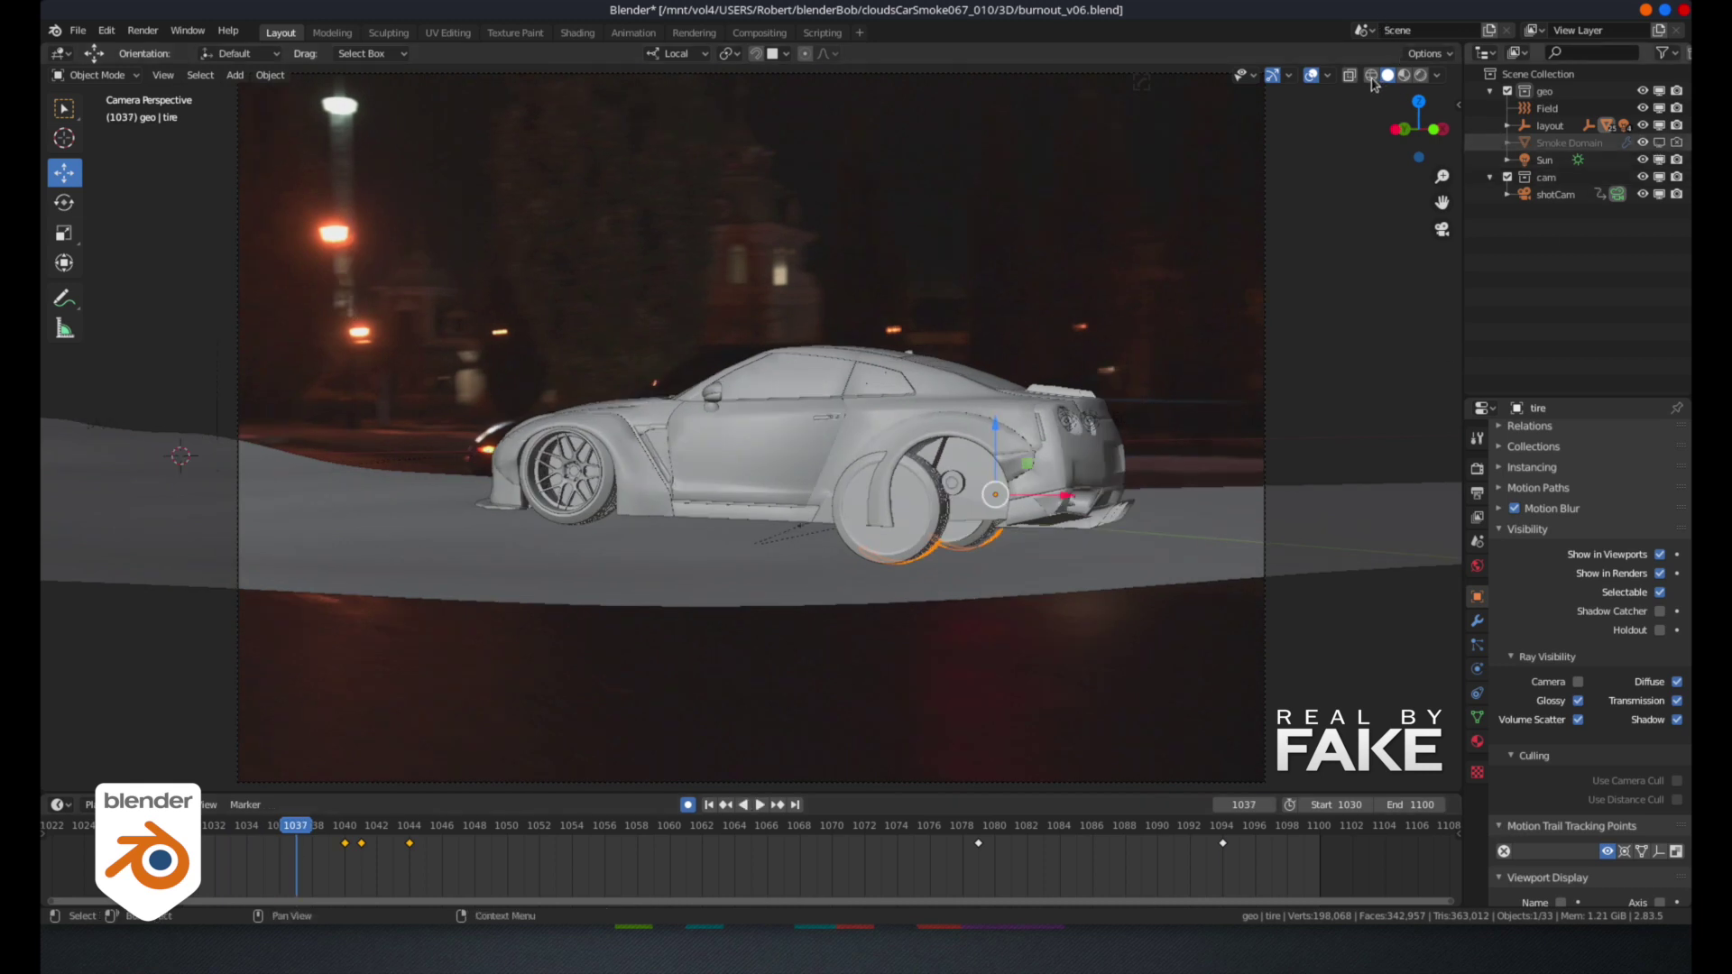
pyautogui.hotkey('alt', 'h')
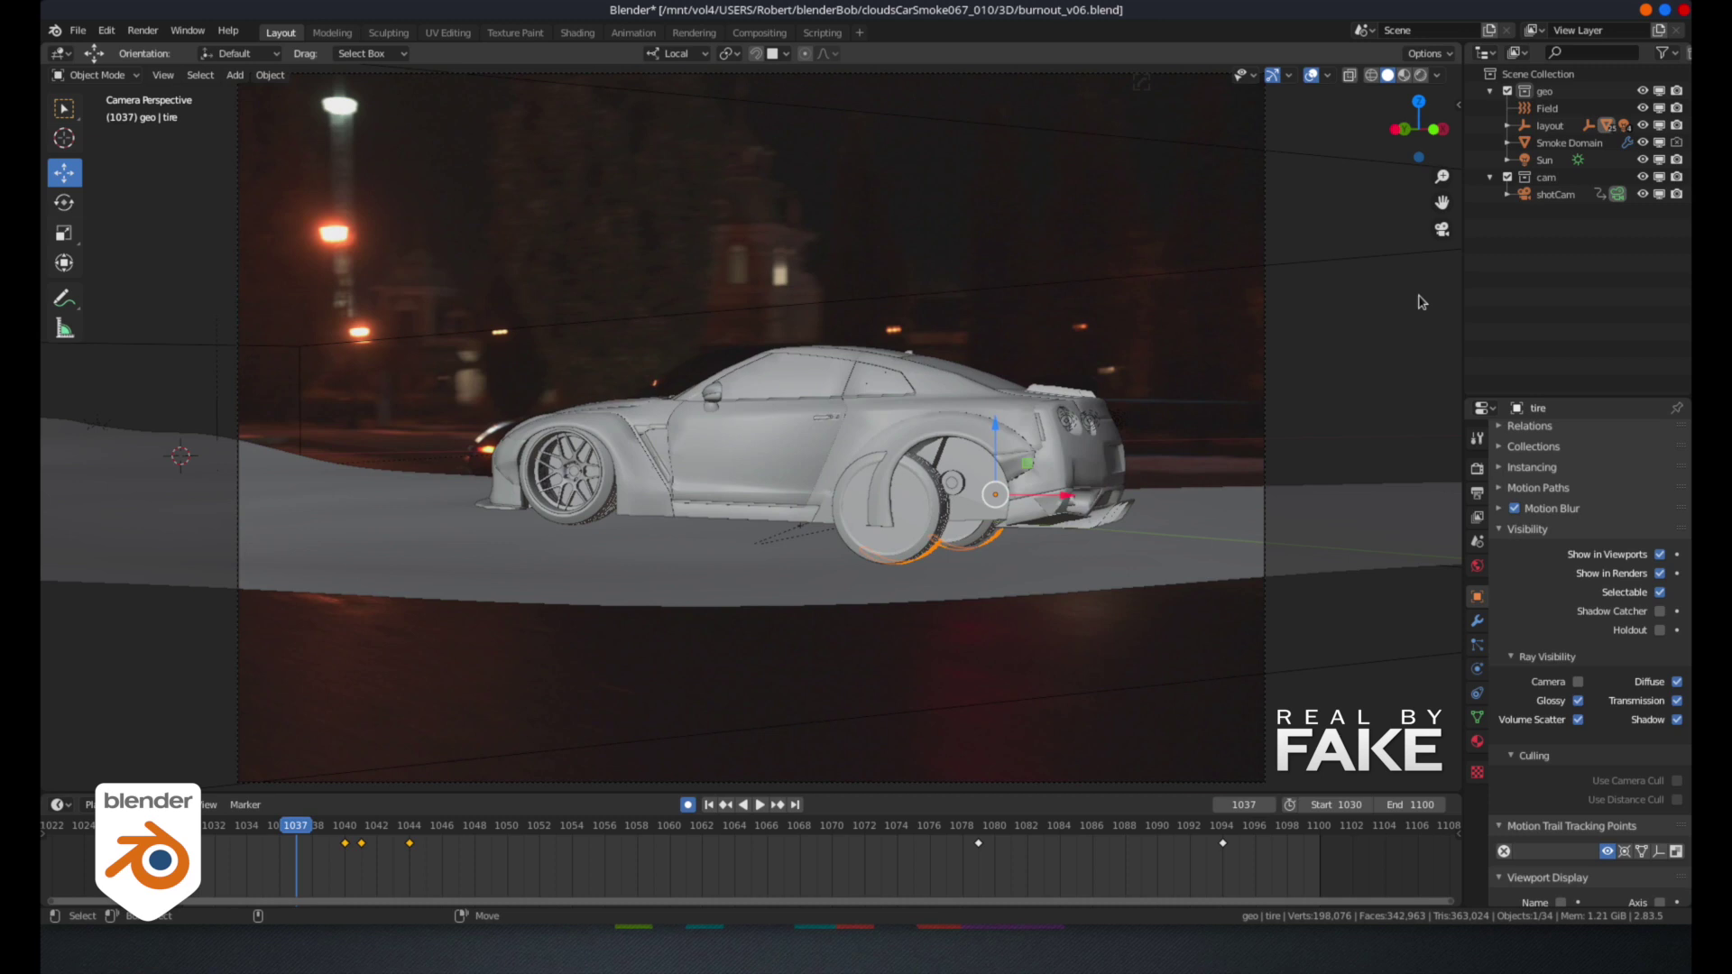
# Step: Play the shot to frame 1068, watching the smoke build around the rear wheels
pyautogui.press('space')
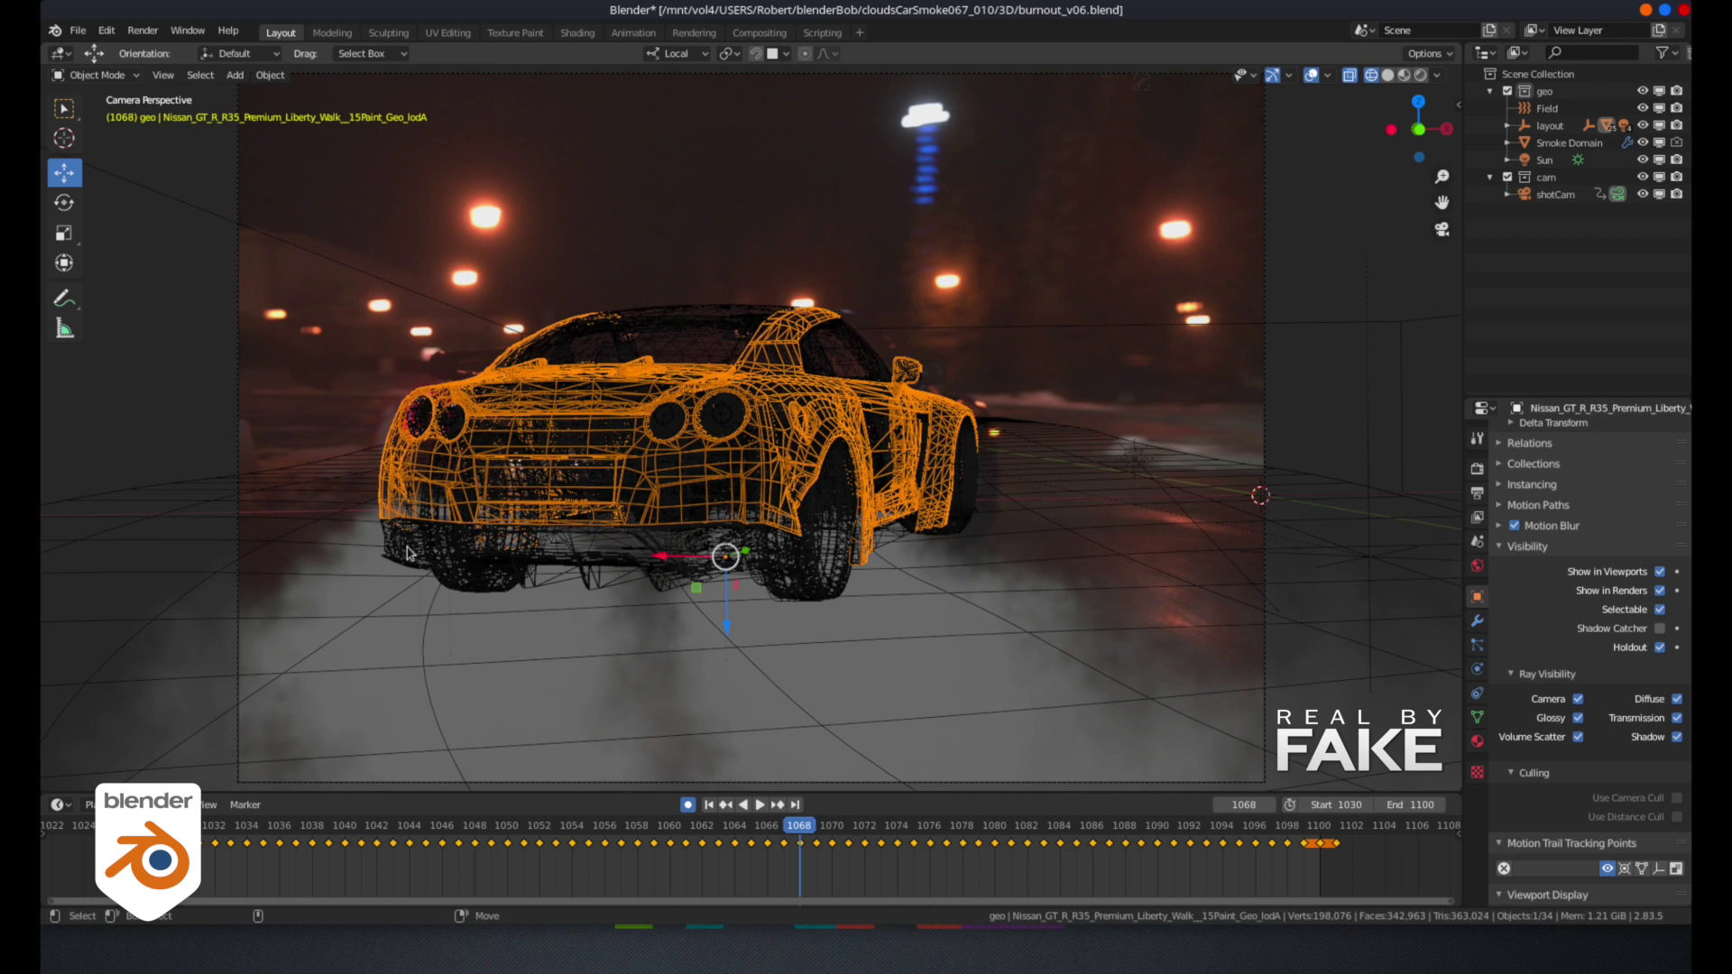
# Step: Select the road, return to the shot camera, and switch the viewport to Rendered shading
pyautogui.click(1087, 563)
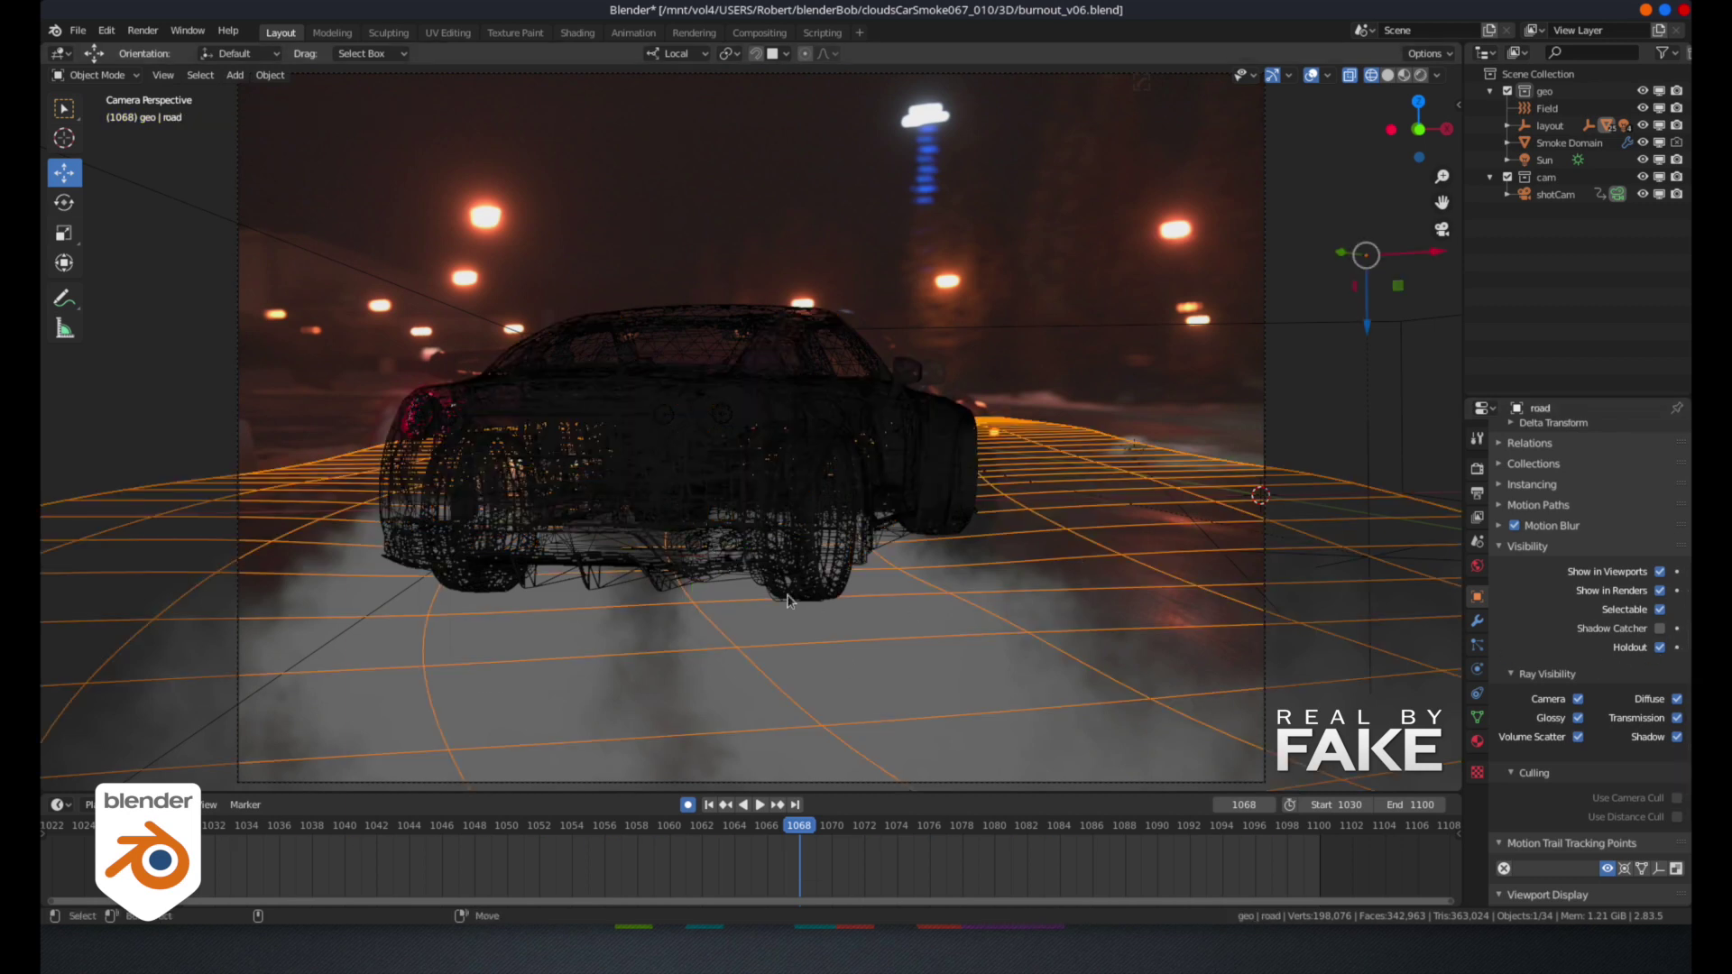
pyautogui.moveTo(769, 598); pyautogui.dragTo(424, 483, button='middle')
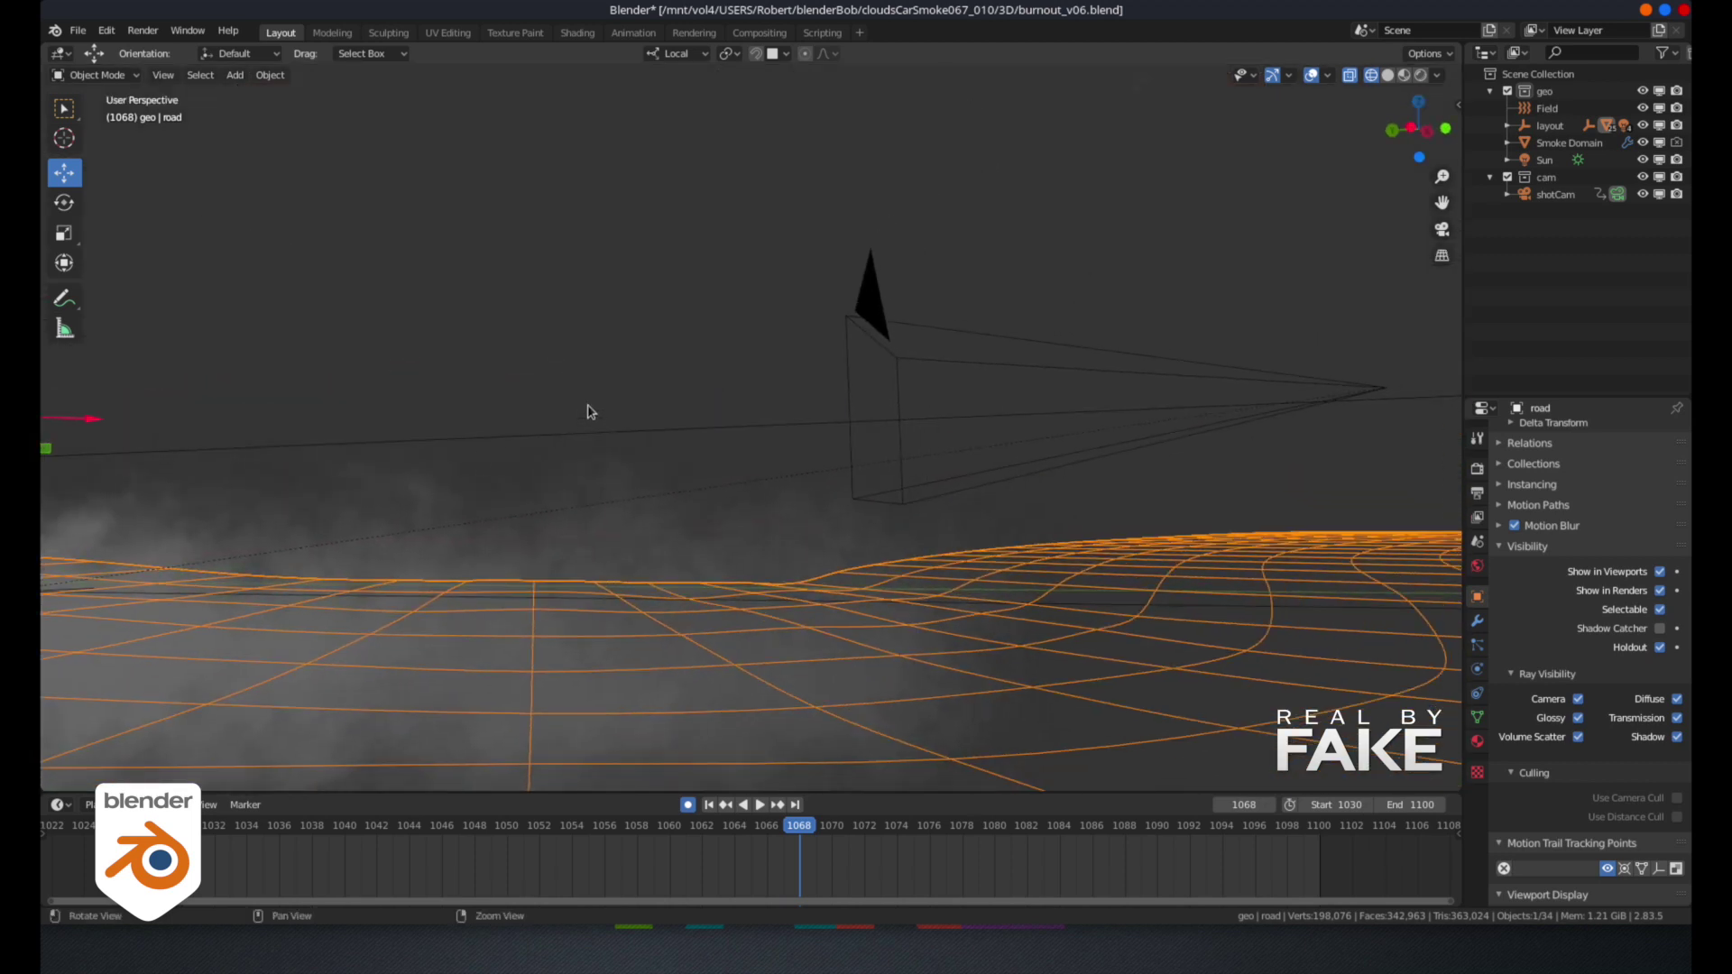
pyautogui.keyDown('shift'); pyautogui.moveTo(587, 409); pyautogui.dragTo(307, 564, button='middle'); pyautogui.keyUp('shift')
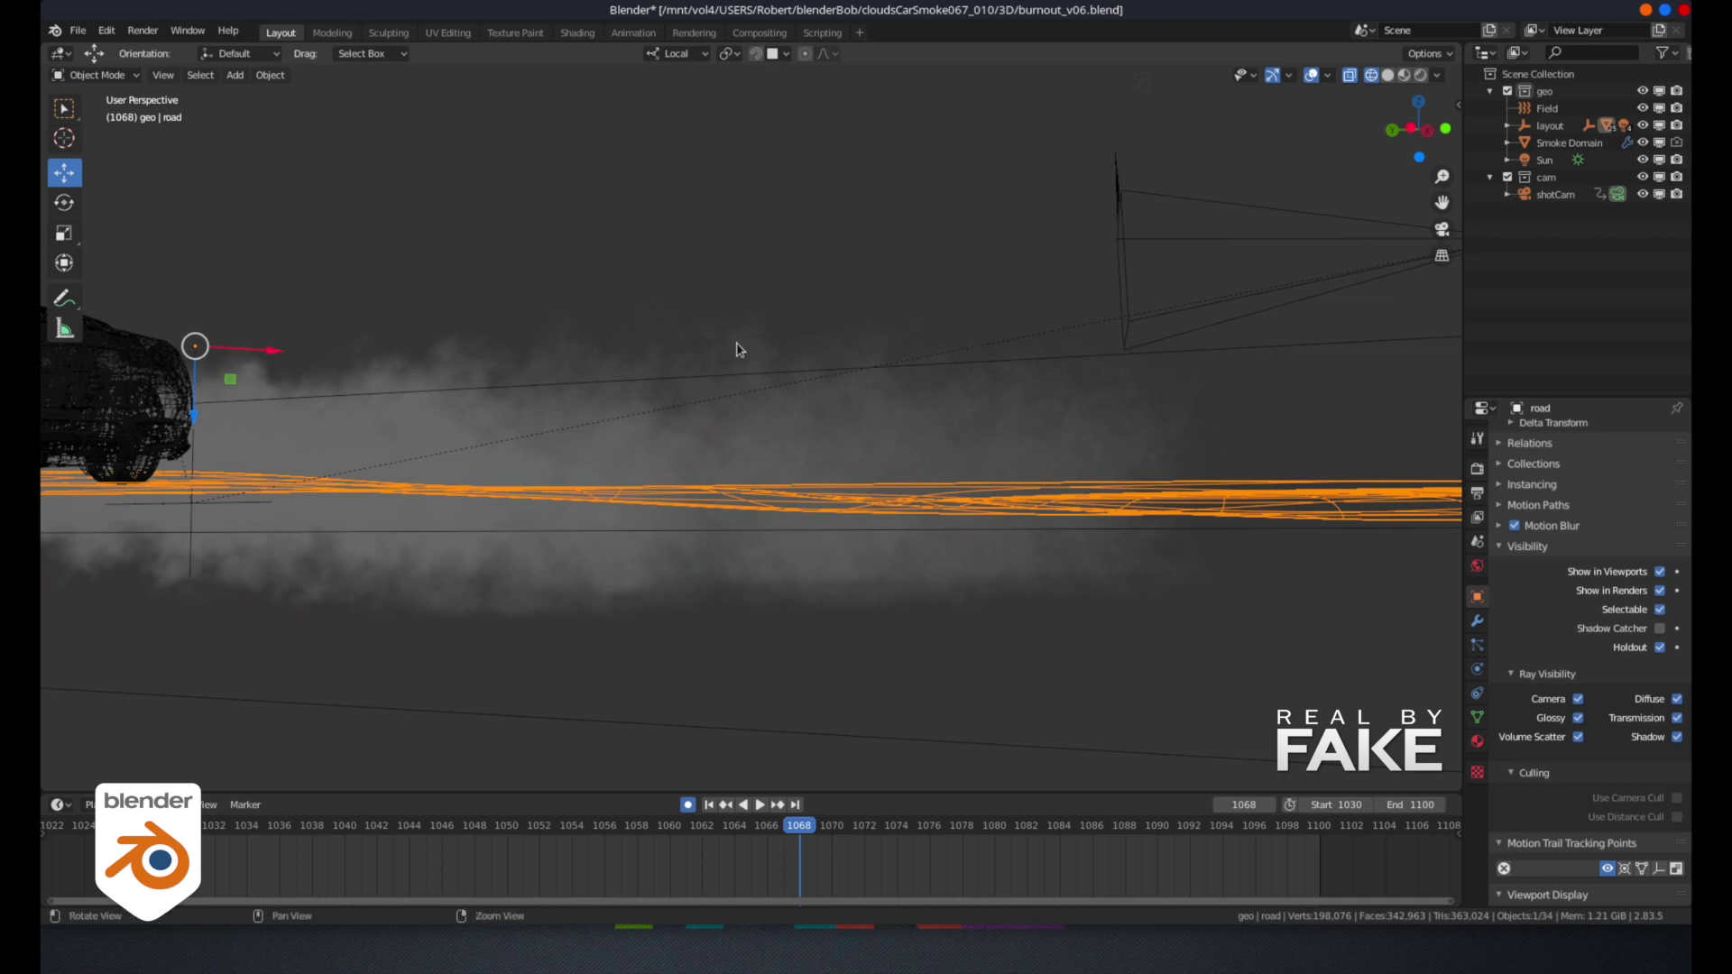
pyautogui.press('KP_0')
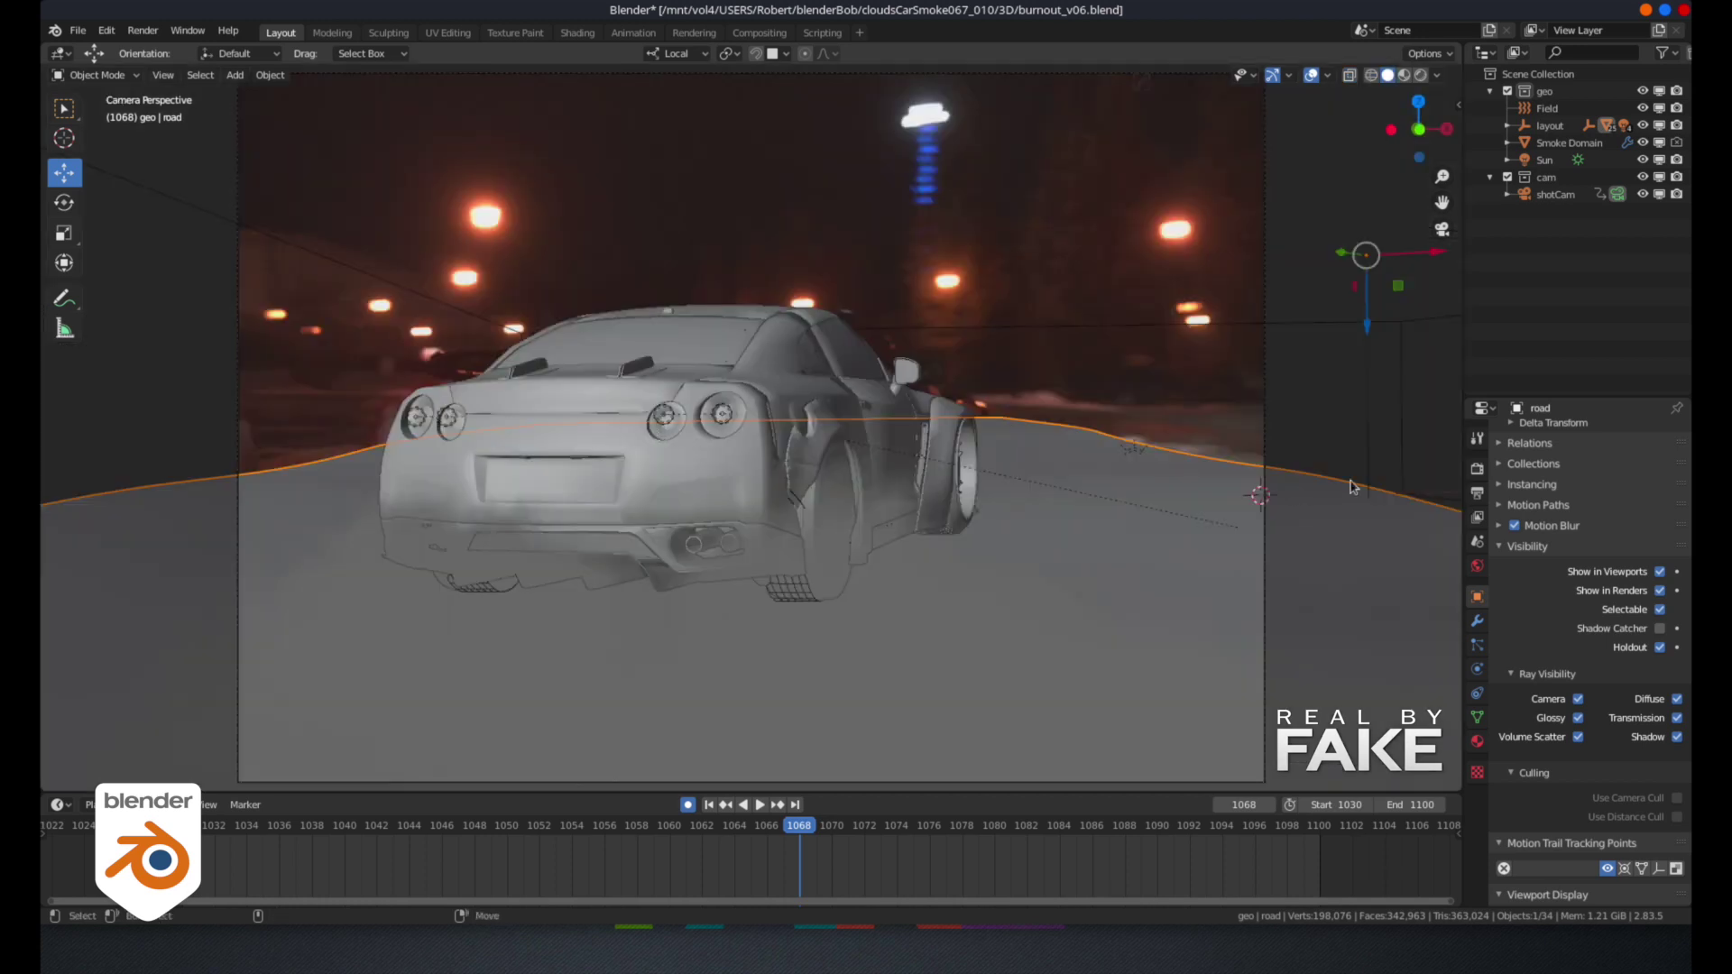
pyautogui.click(1478, 469)
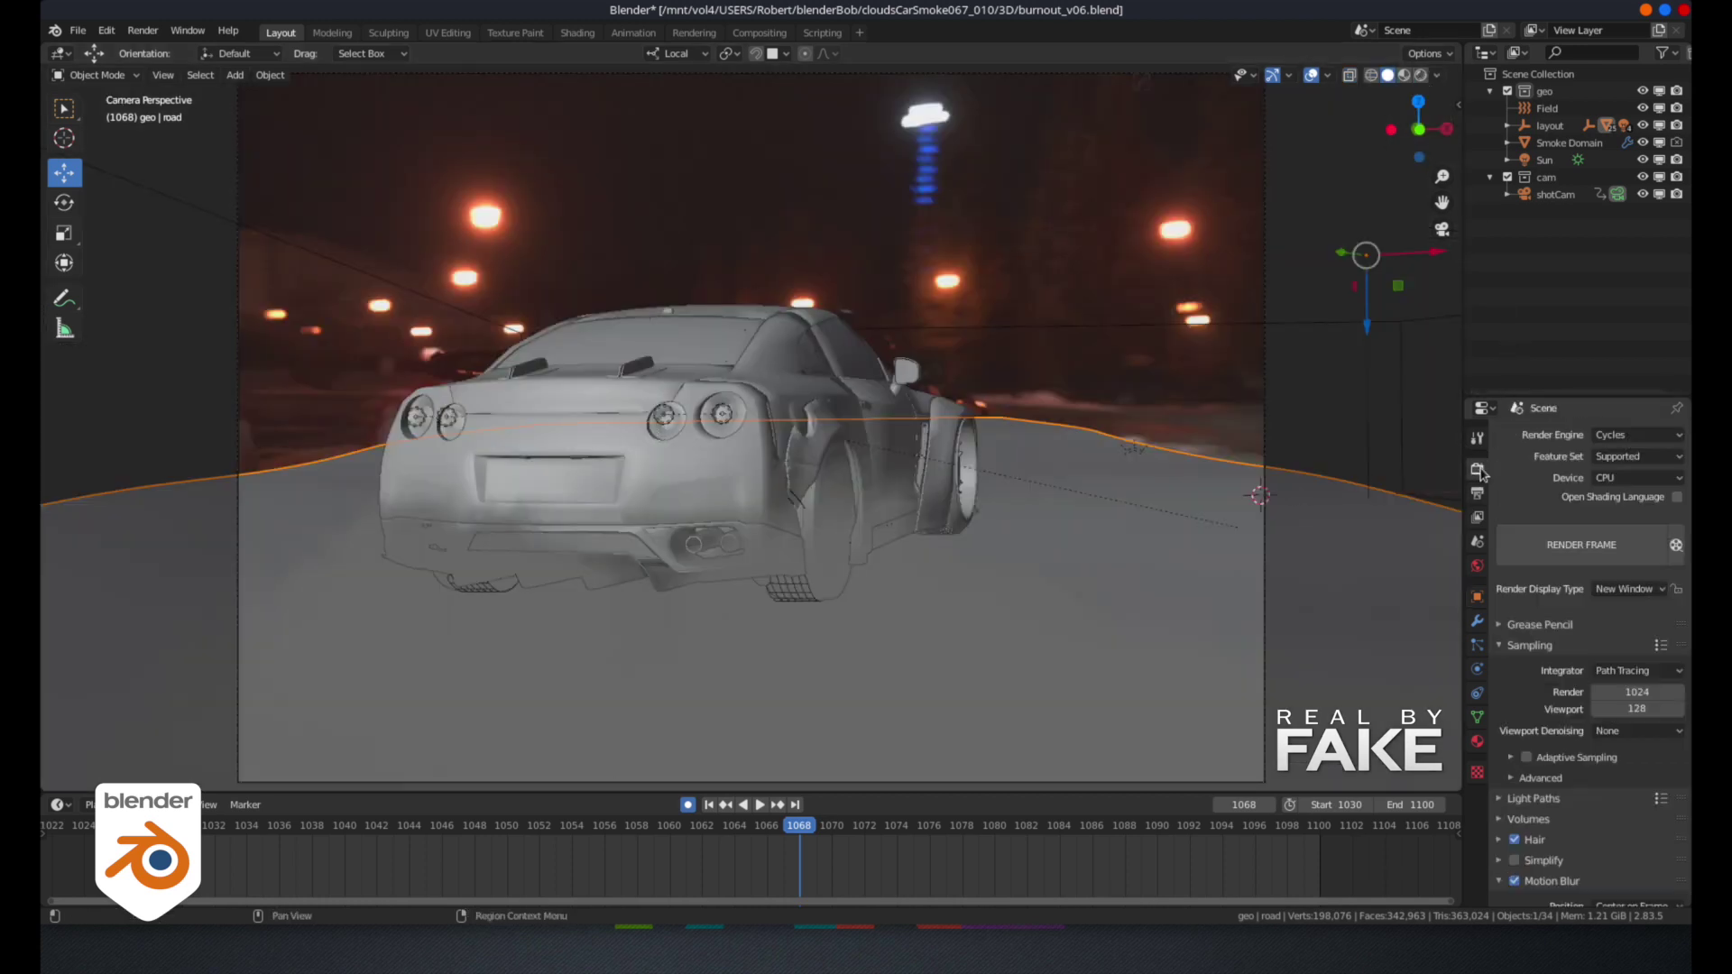
pyautogui.click(1421, 75)
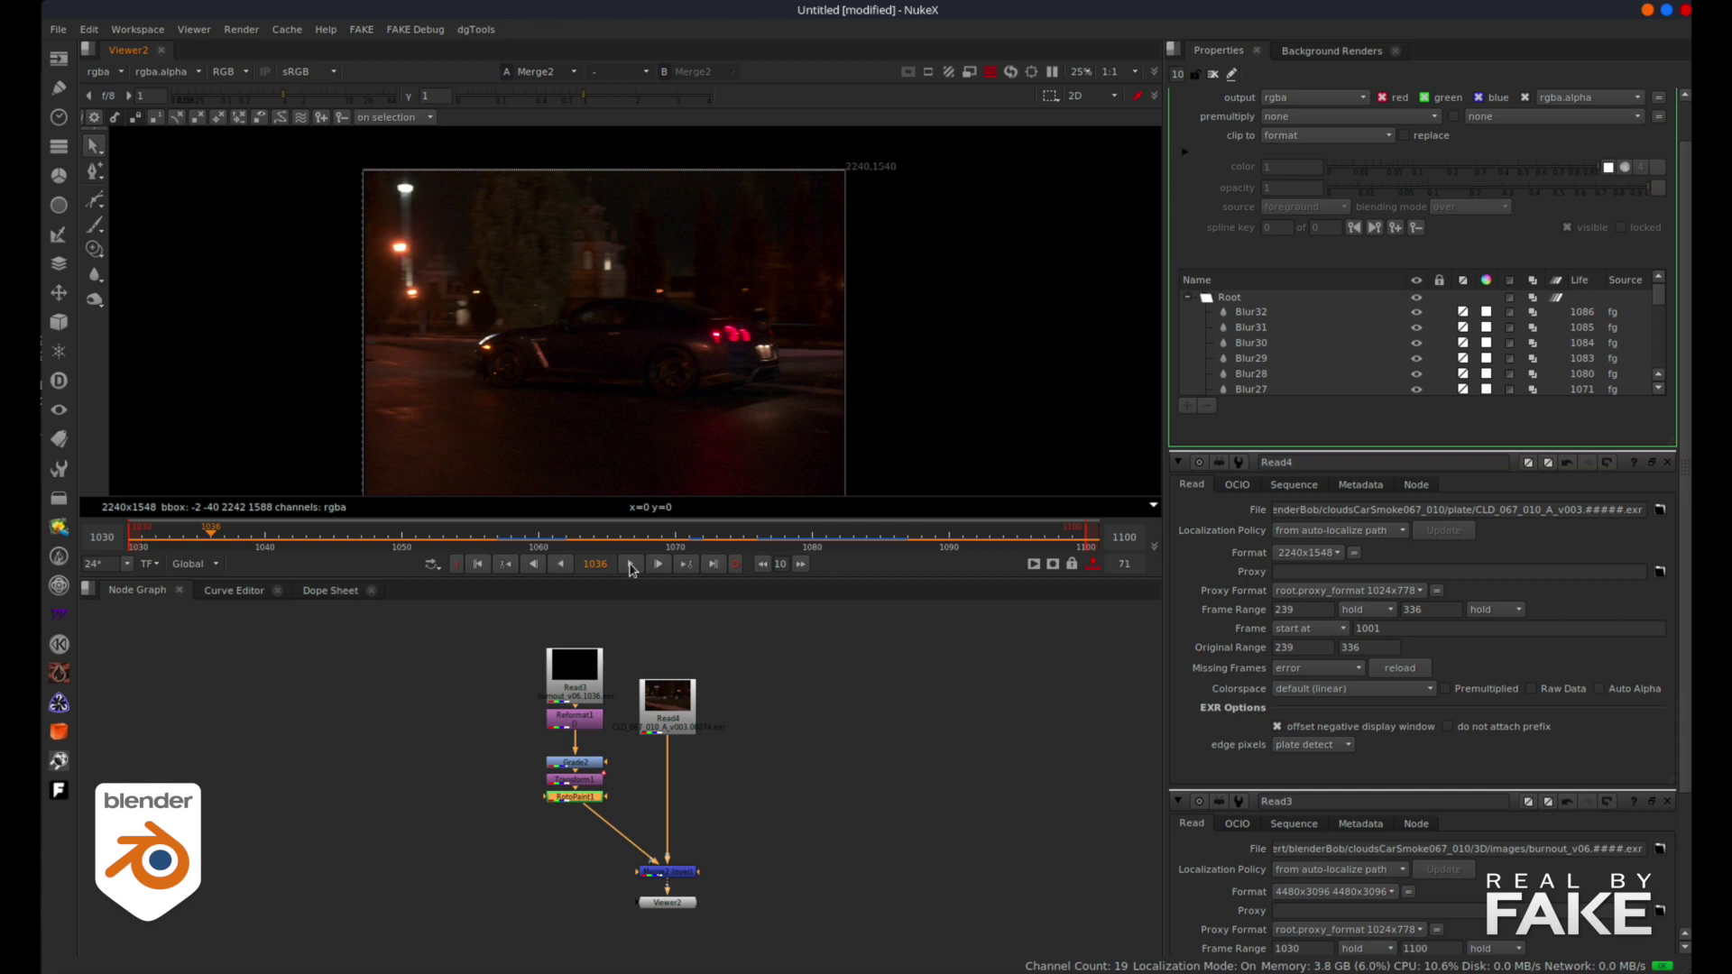
# Step: Play and stop the composite, scrub the timeline, and zoom into the smoke behind the car
pyautogui.click(631, 564)
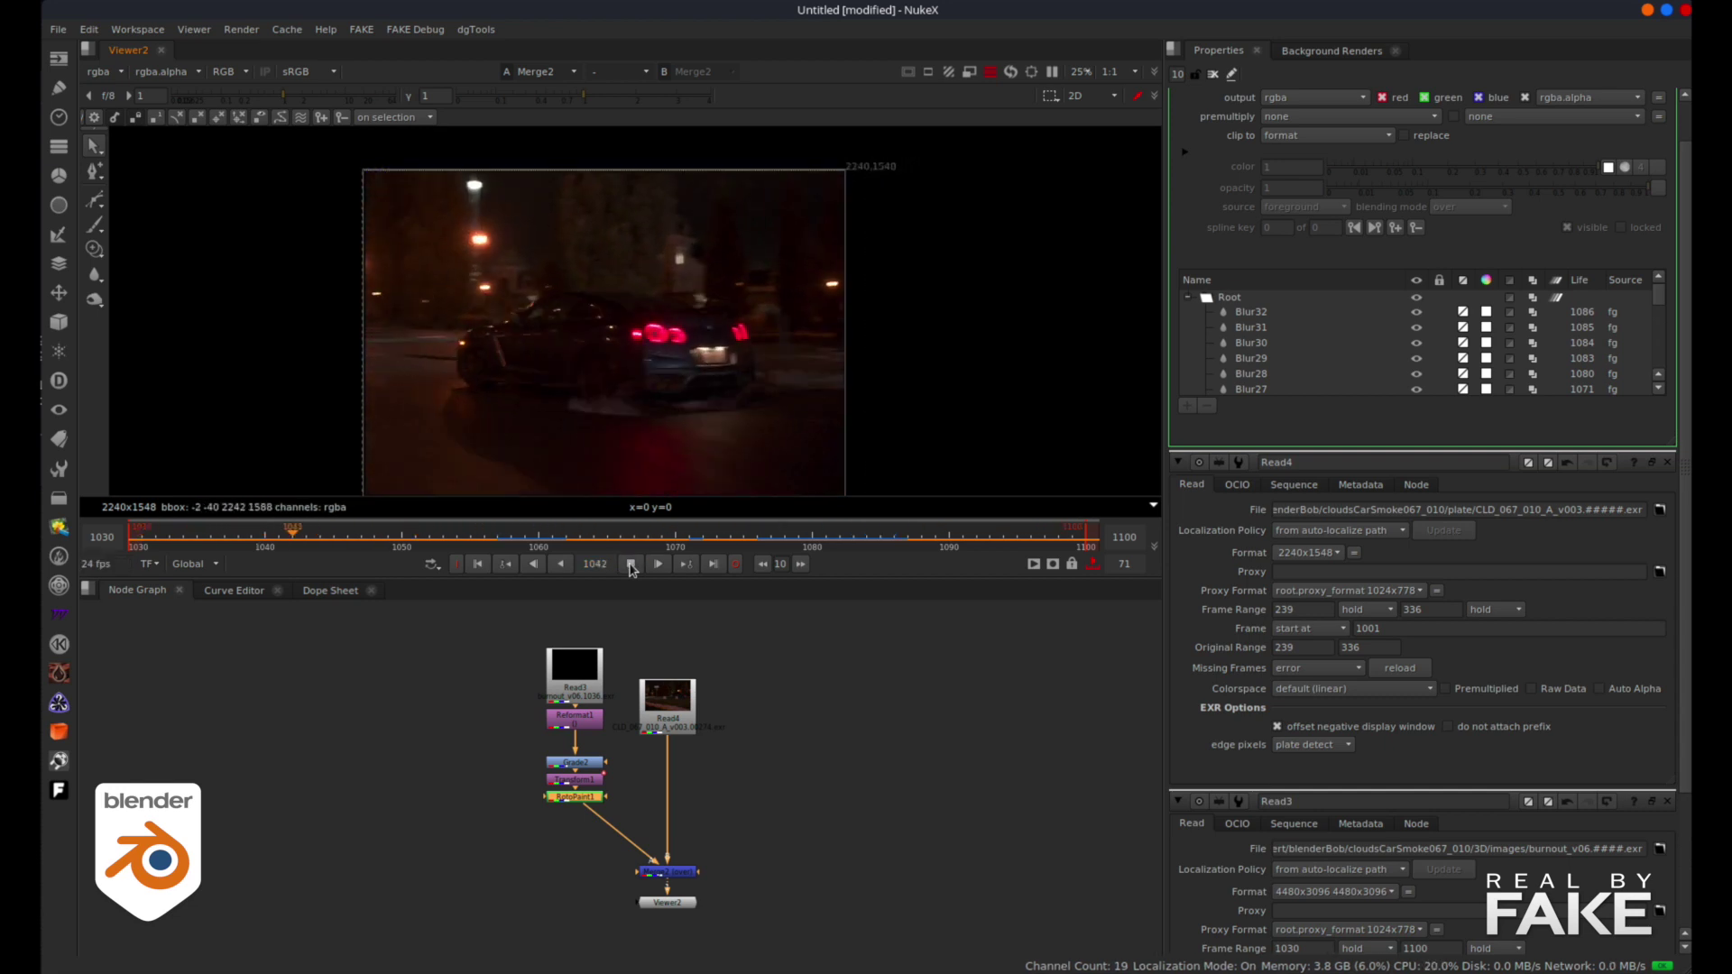
pyautogui.click(630, 565)
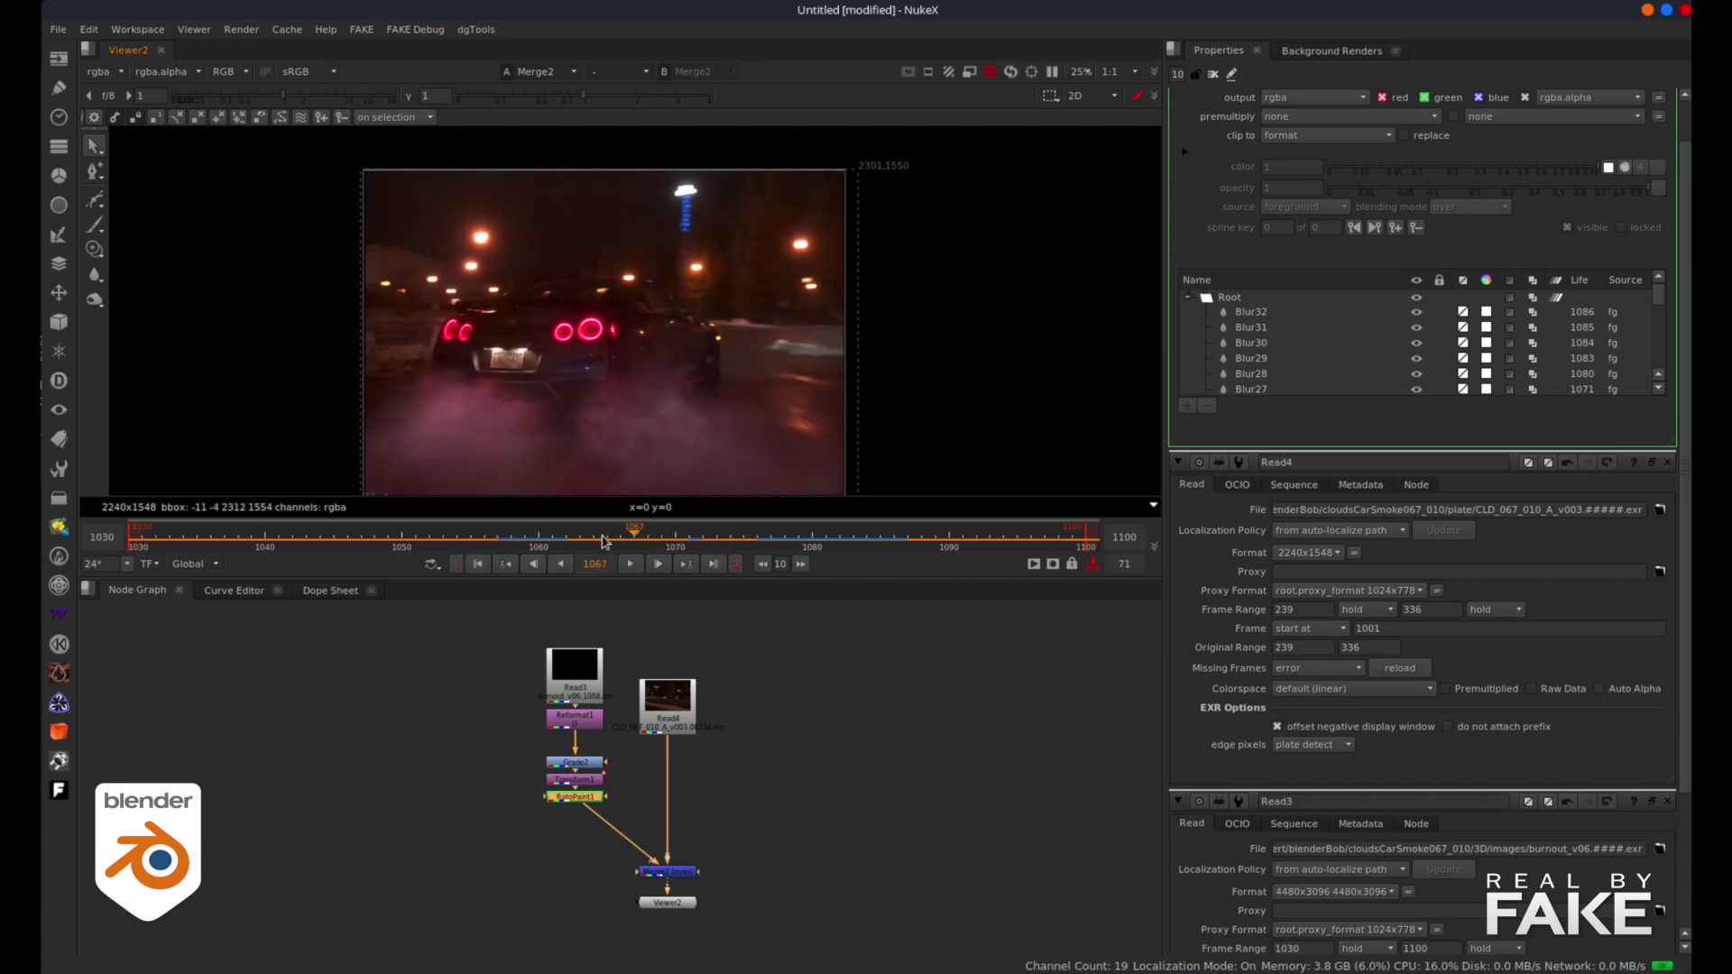
pyautogui.moveTo(421, 542); pyautogui.dragTo(377, 540)
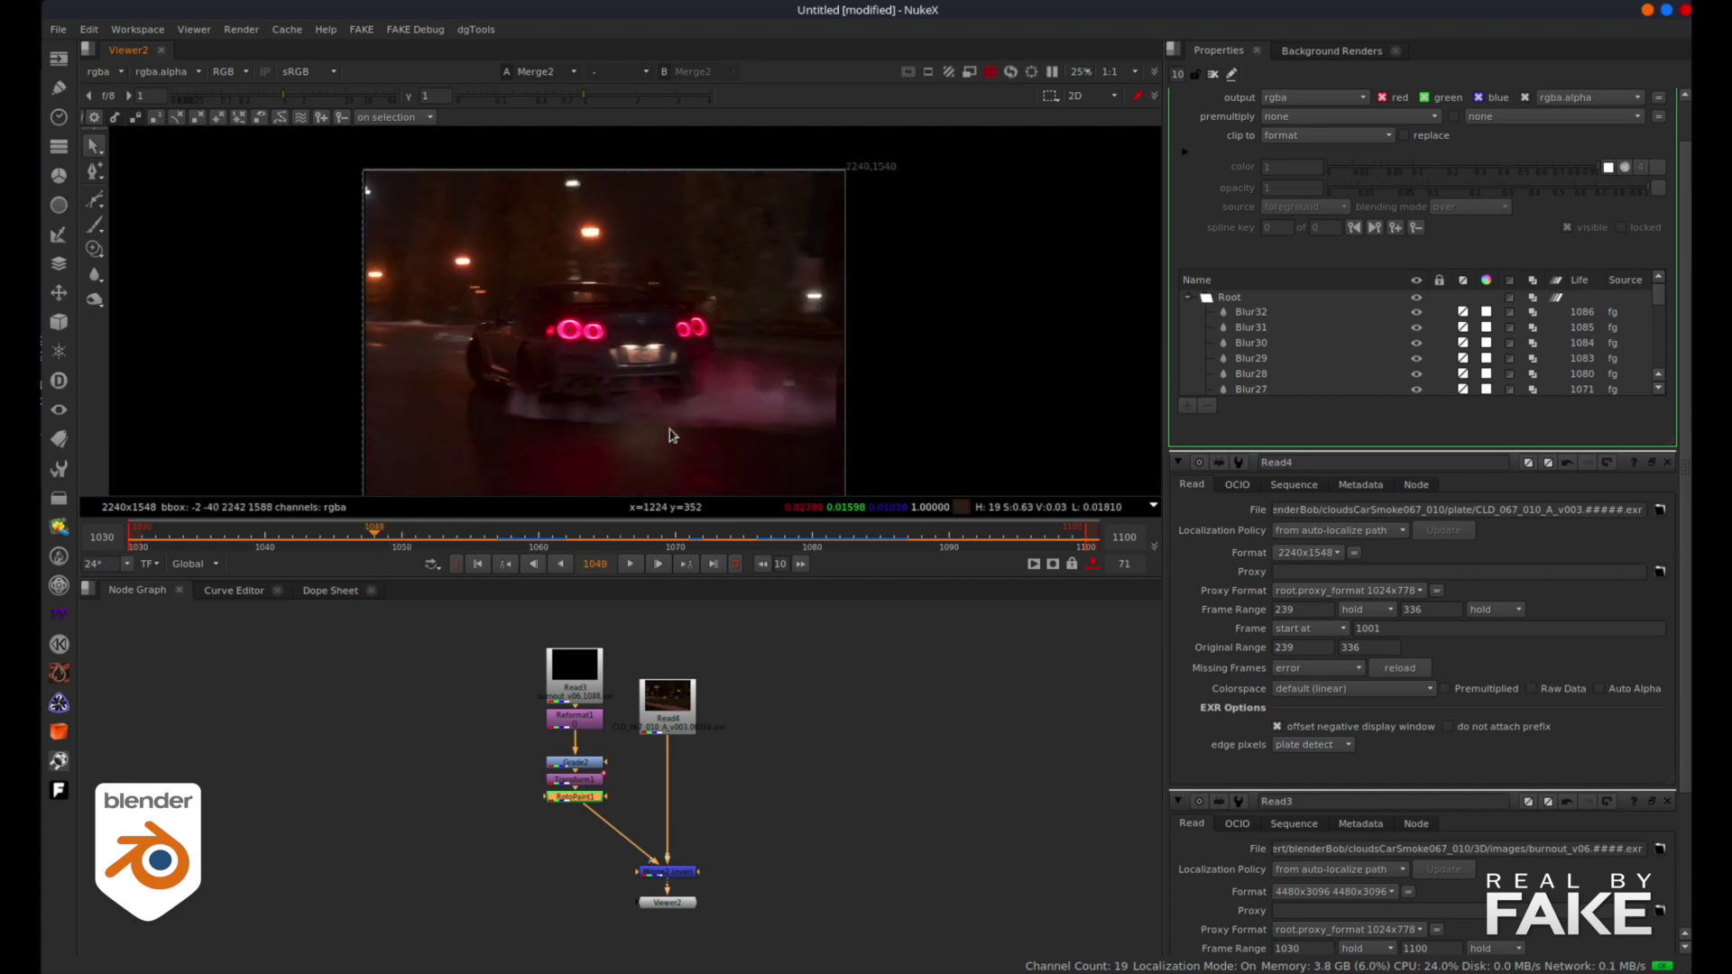
pyautogui.scroll(5, 514, 379)
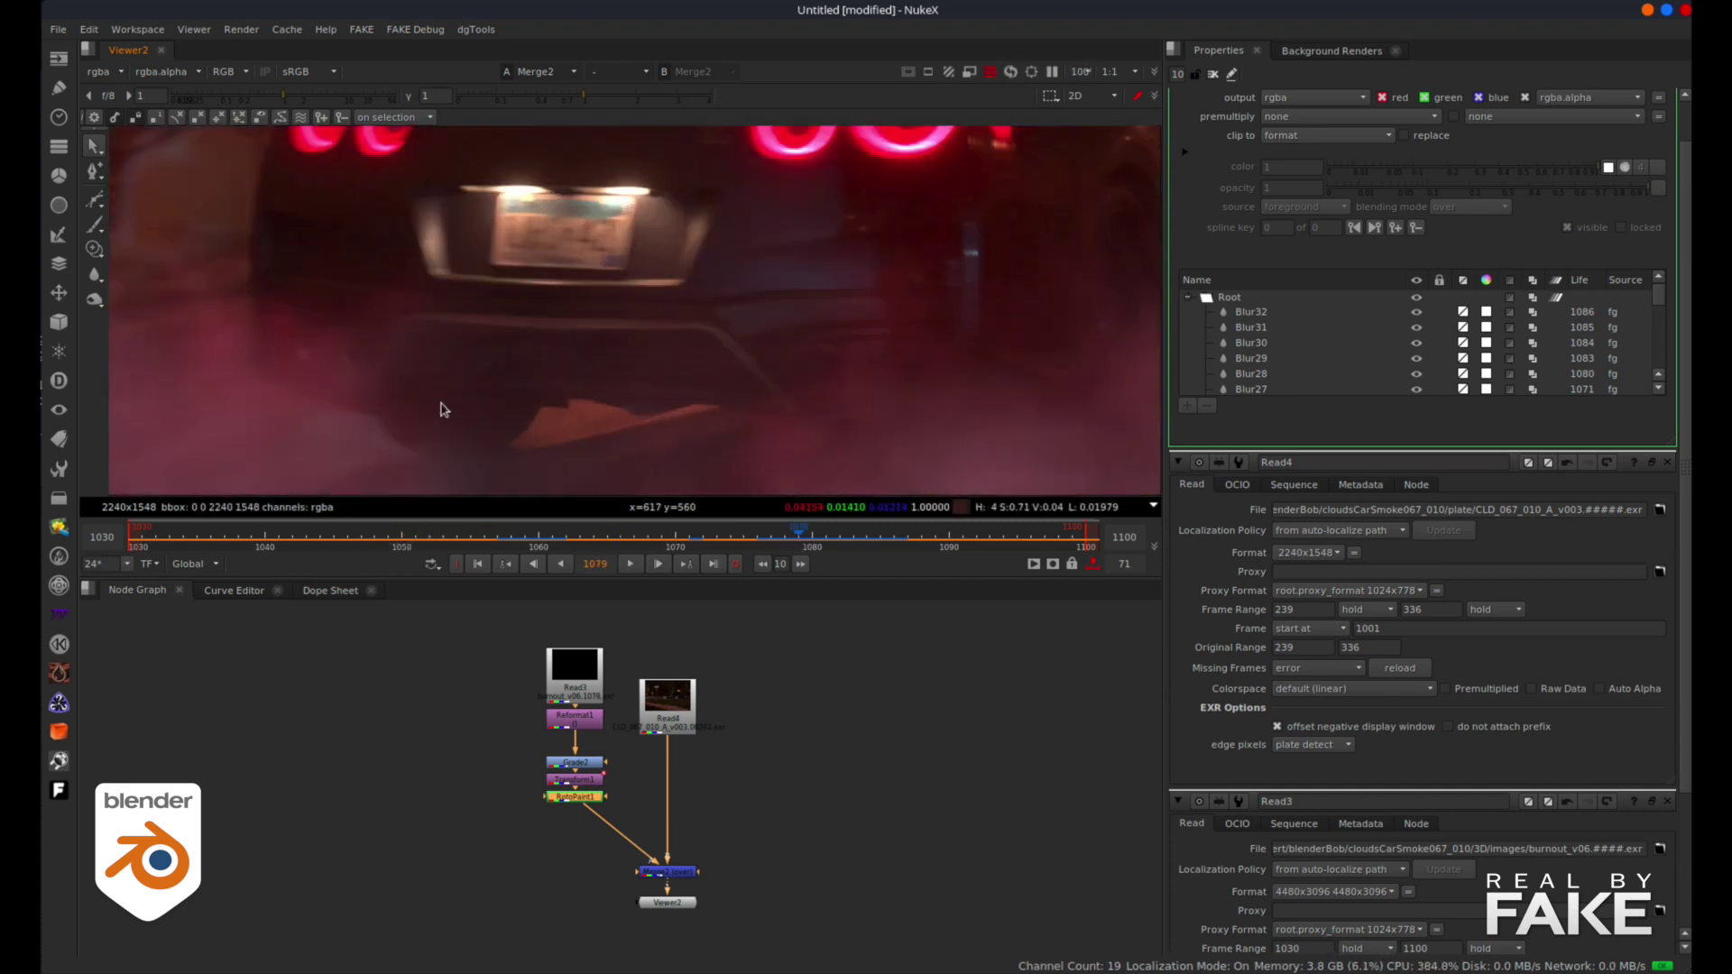
pyautogui.scroll(5, 442, 409)
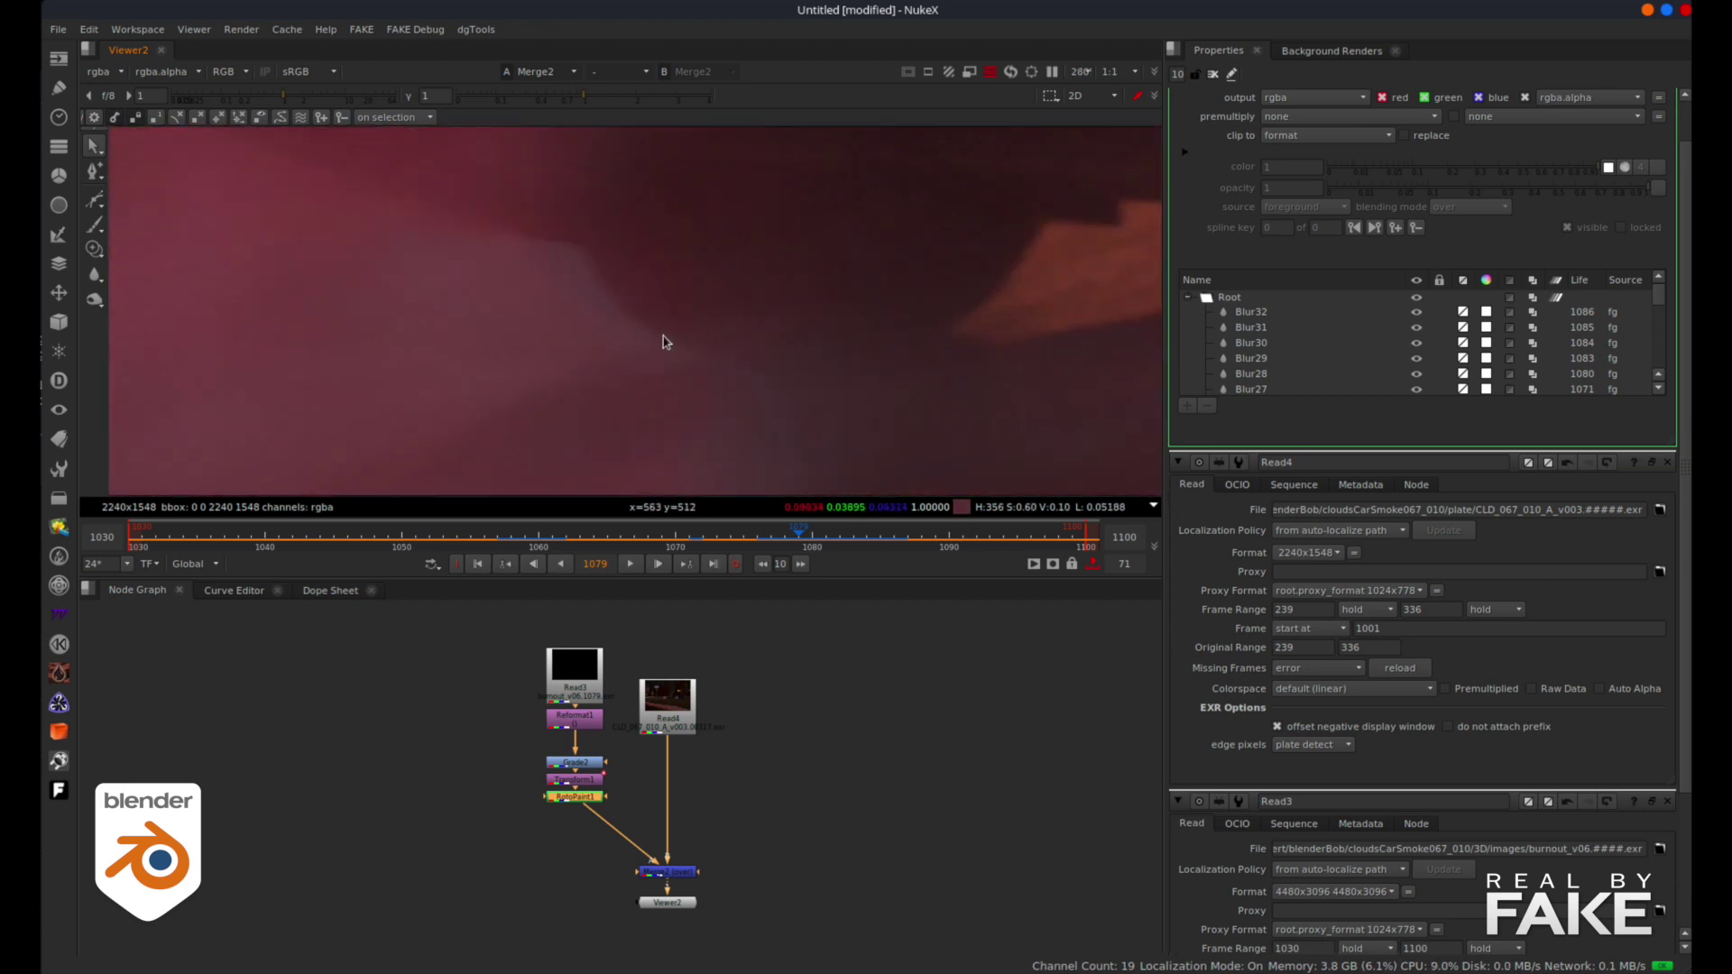
pyautogui.scroll(2, 452, 235)
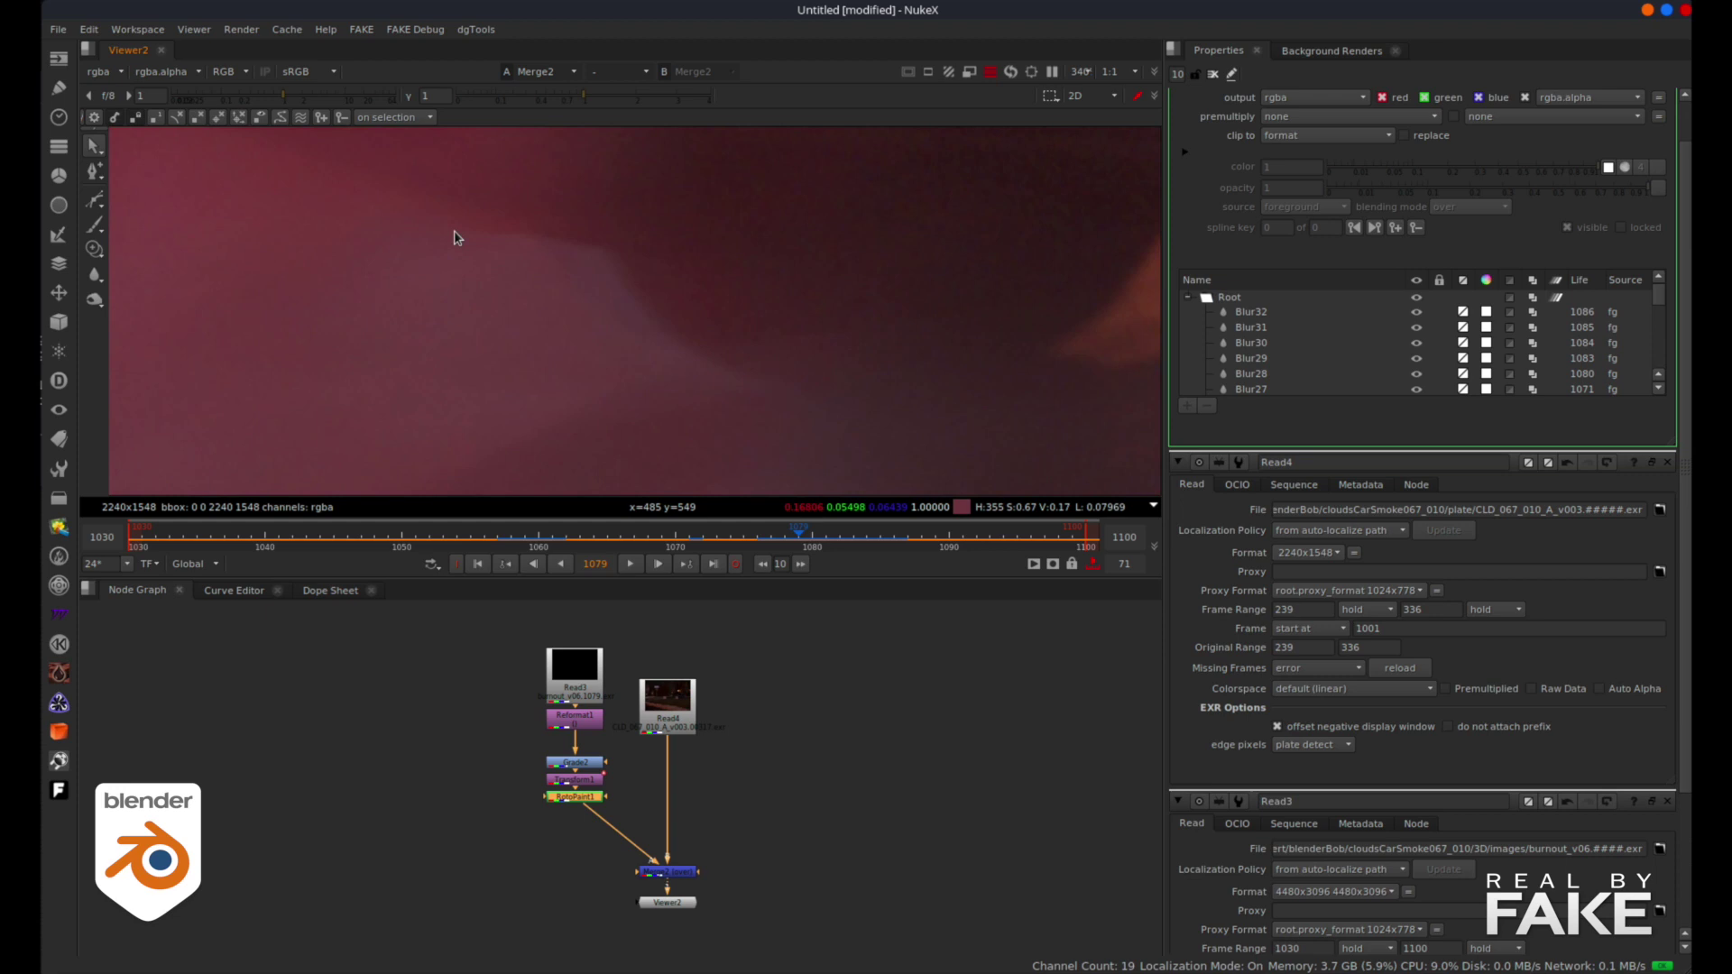
# Step: Paint a Blur stroke over the smoke in RotoPaint1 and set Merge2 mix to 0.49
pyautogui.doubleClick(578, 797)
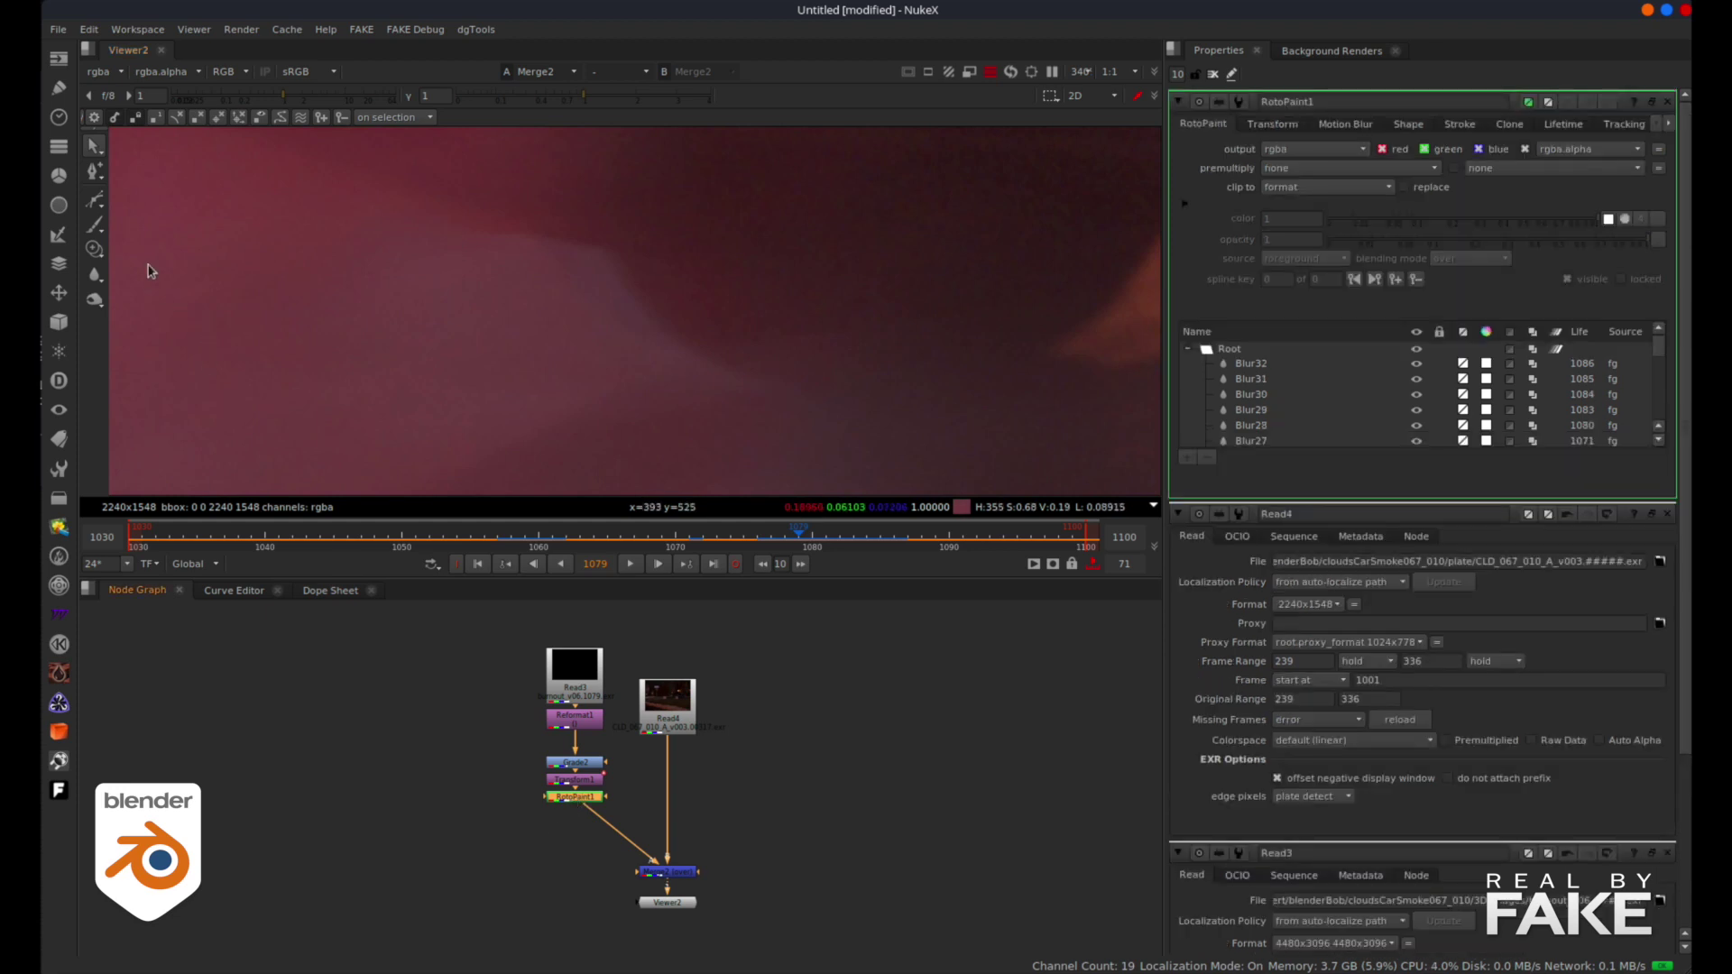
pyautogui.click(95, 275)
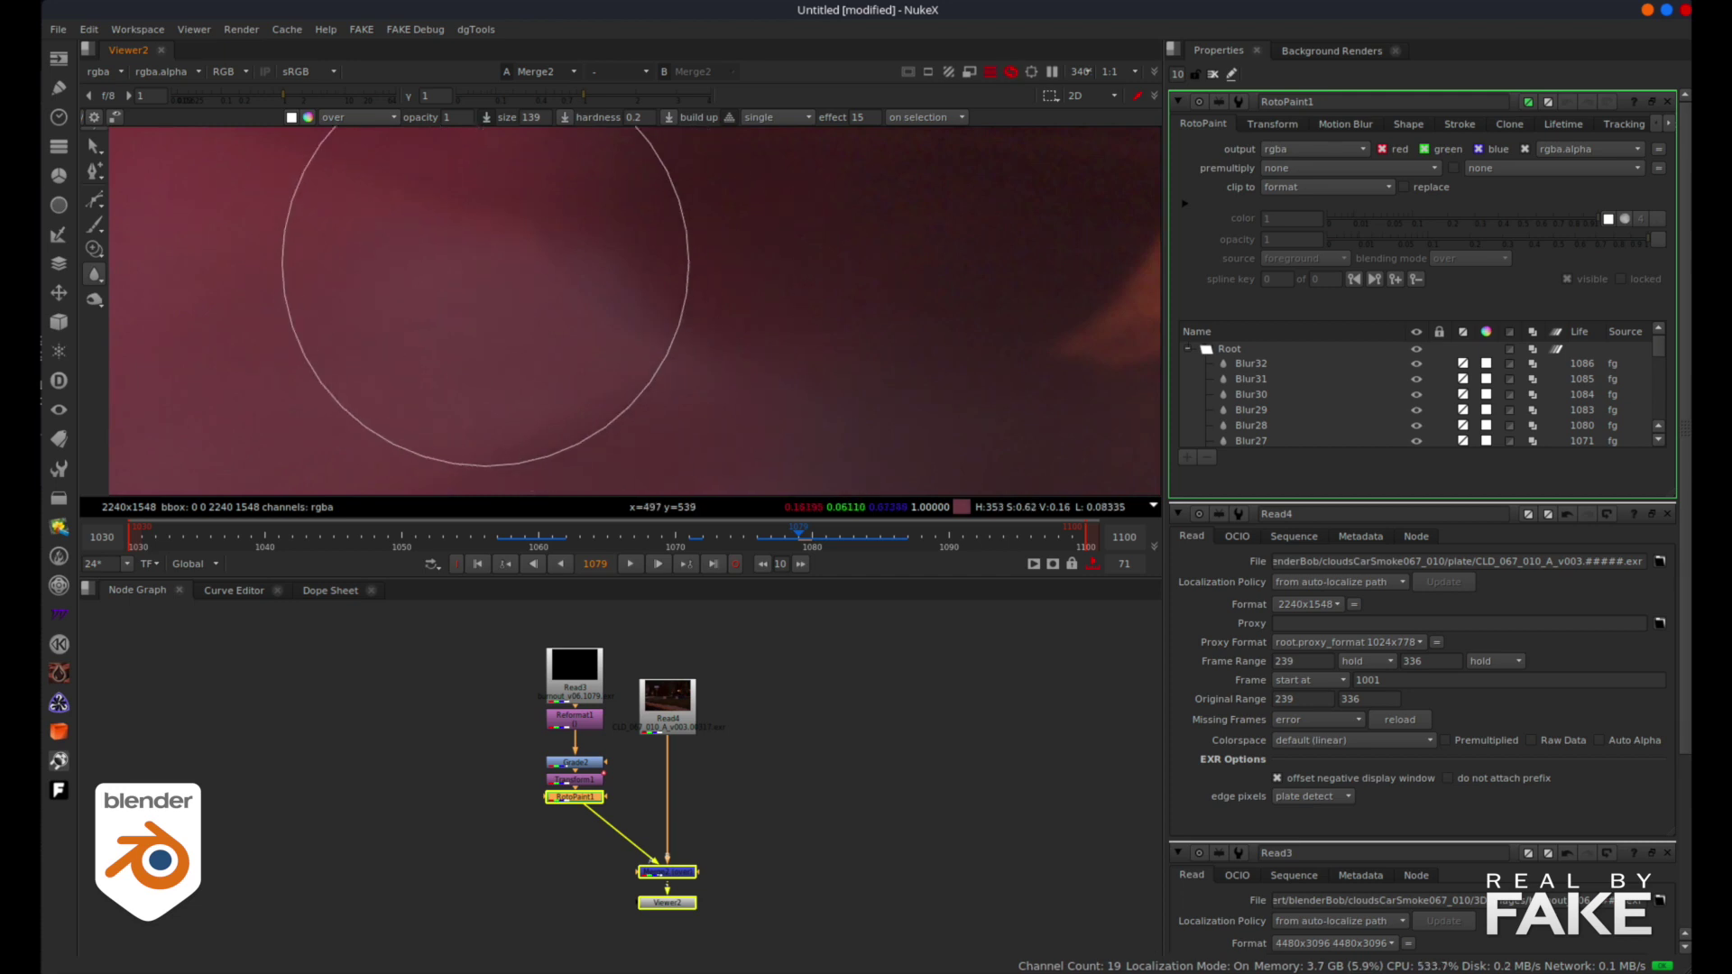
pyautogui.moveTo(677, 201); pyautogui.dragTo(522, 231)
pyautogui.scroll(-5, 727, 321)
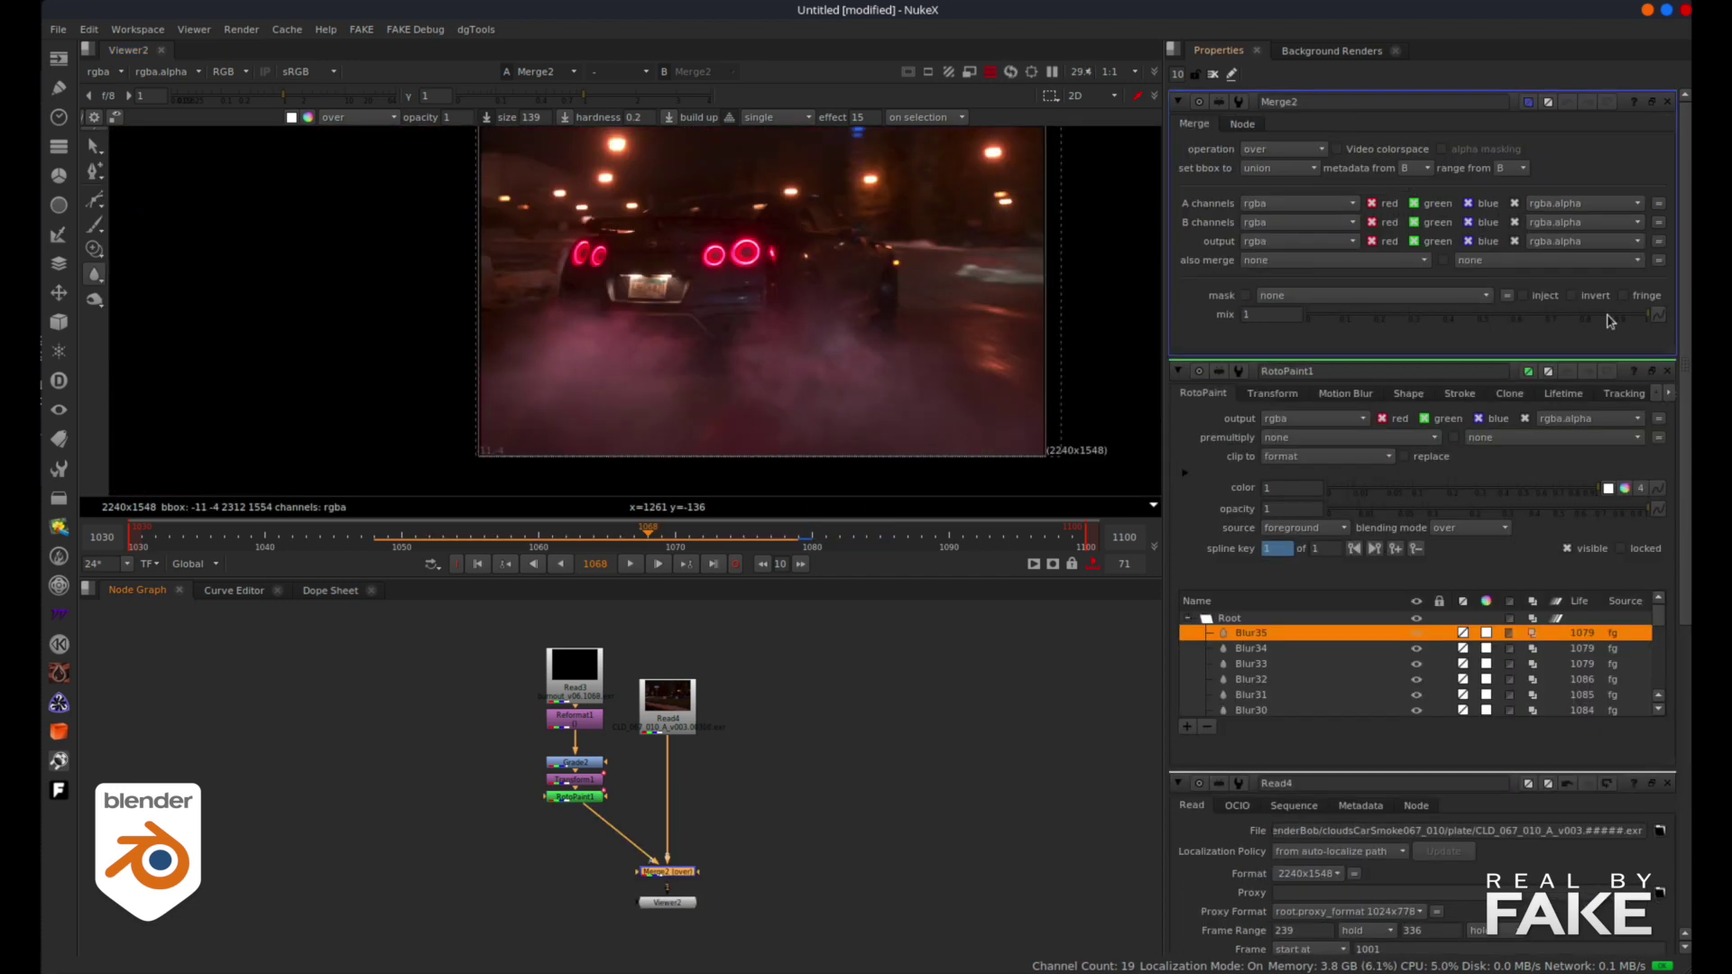
pyautogui.click(1349, 316)
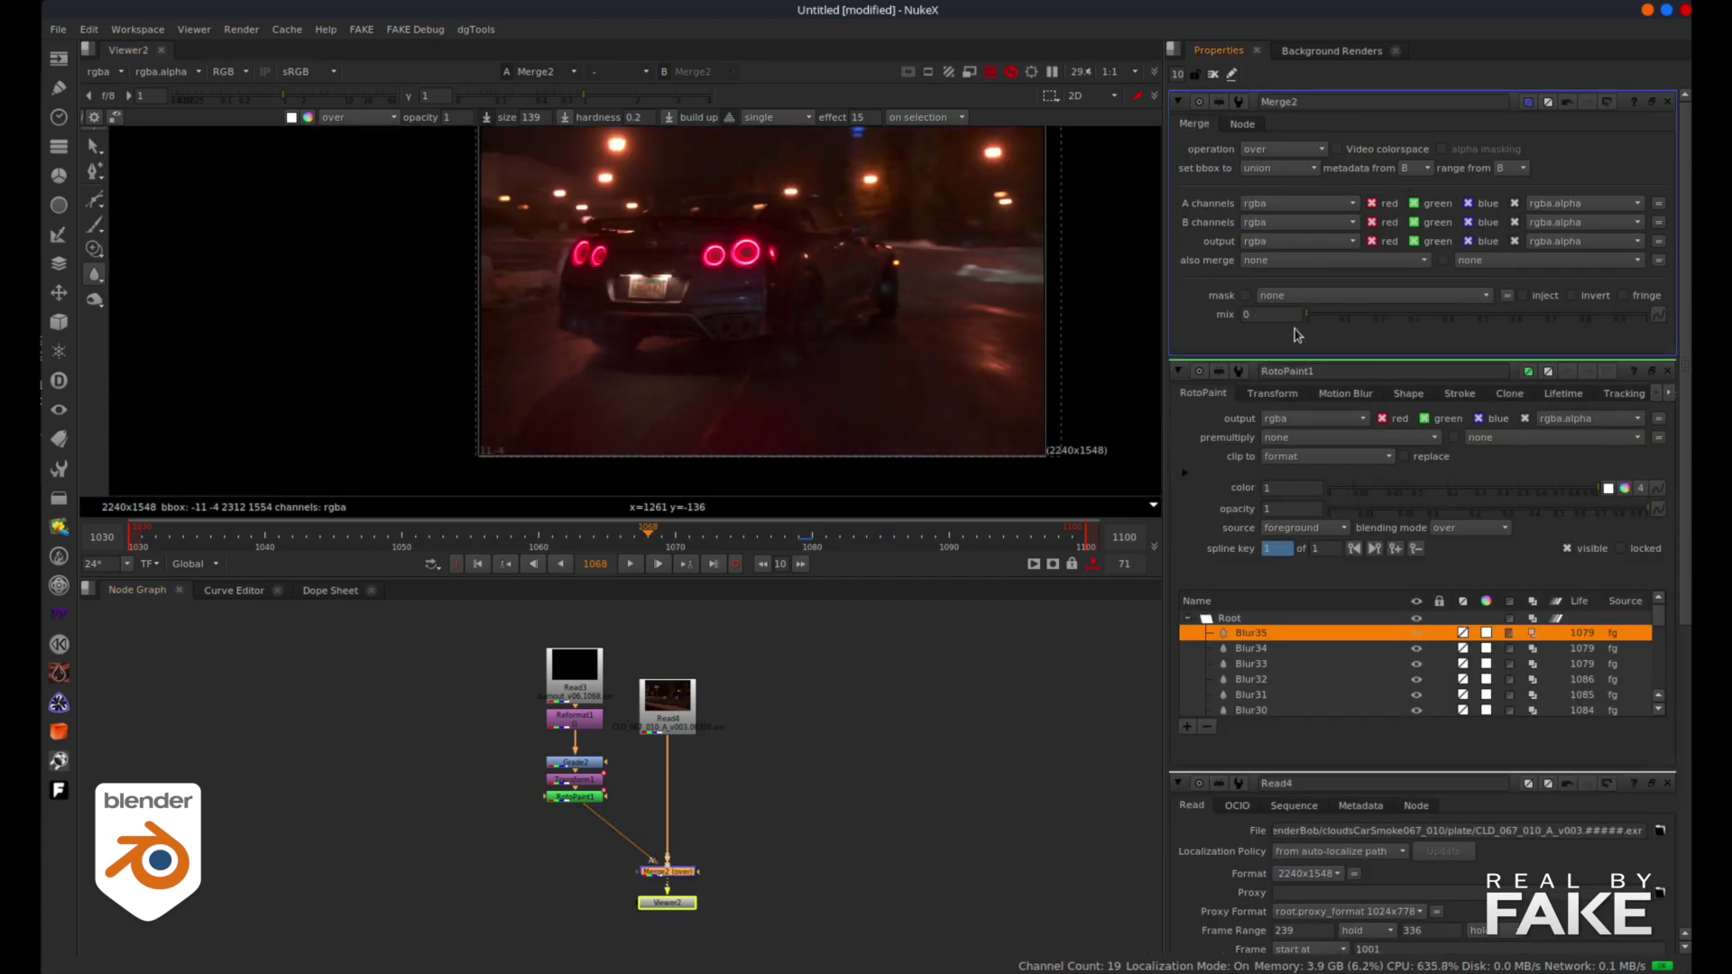
pyautogui.moveTo(1378, 335); pyautogui.dragTo(1440, 336)
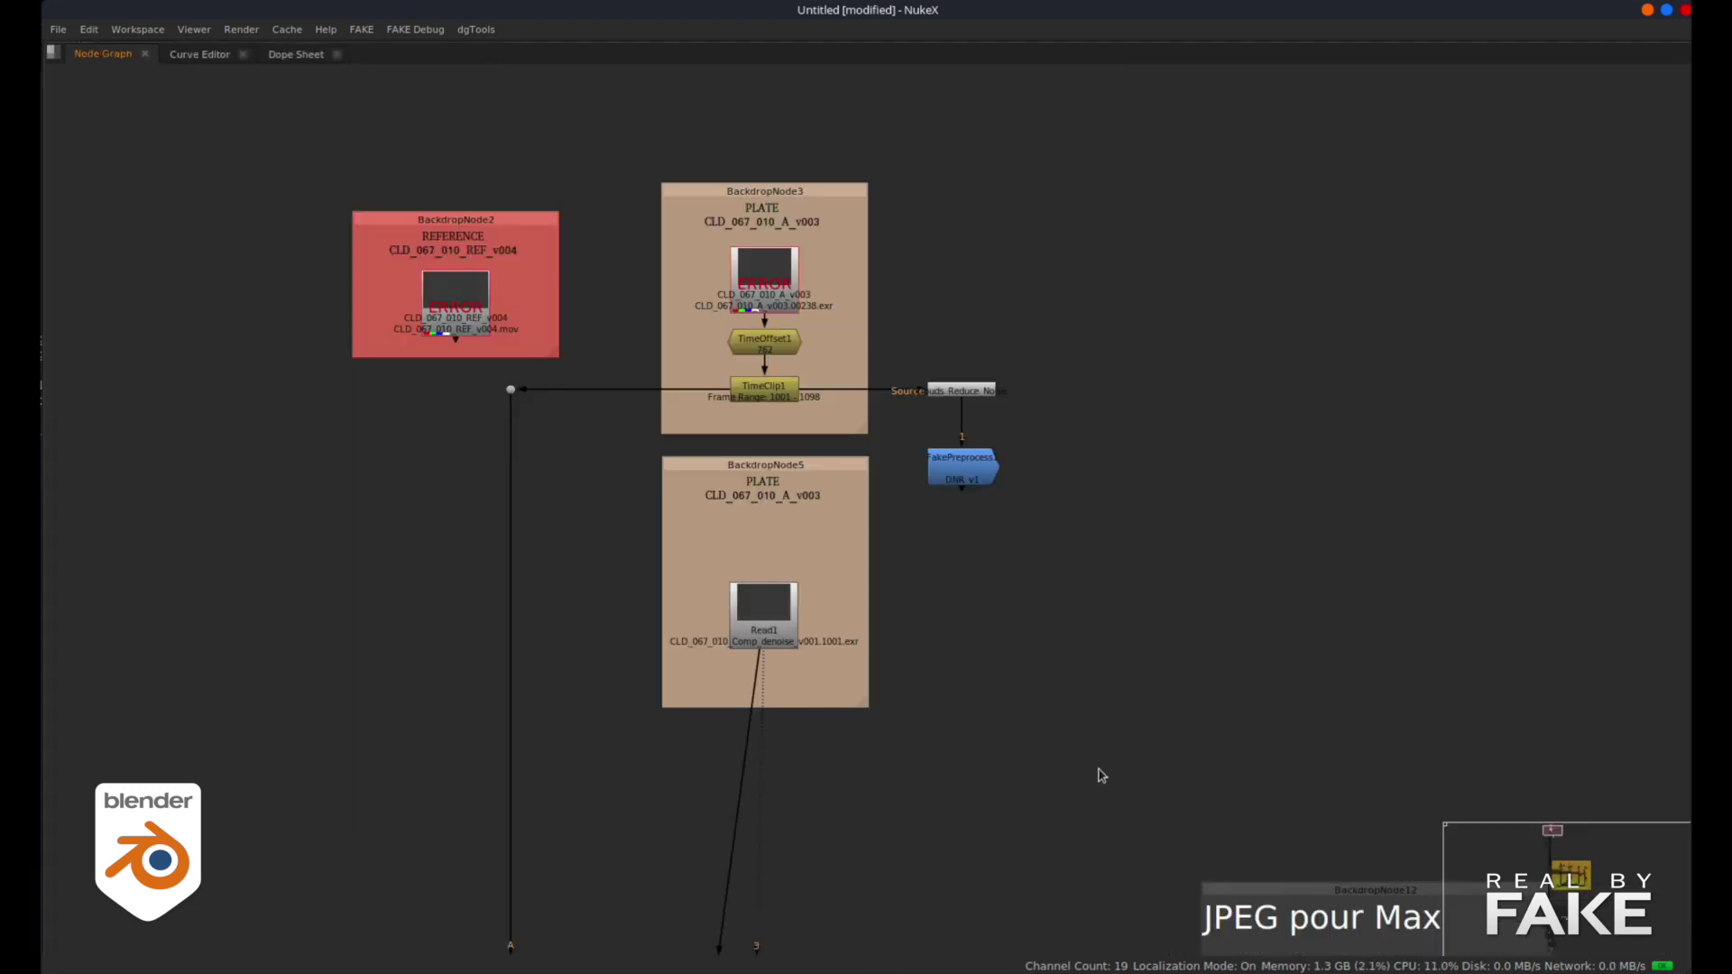
# Step: Pan the Node Graph to the merge and blur nodes, then shift the overlaid plate left
pyautogui.moveTo(1102, 773); pyautogui.dragTo(866, 530, button='middle')
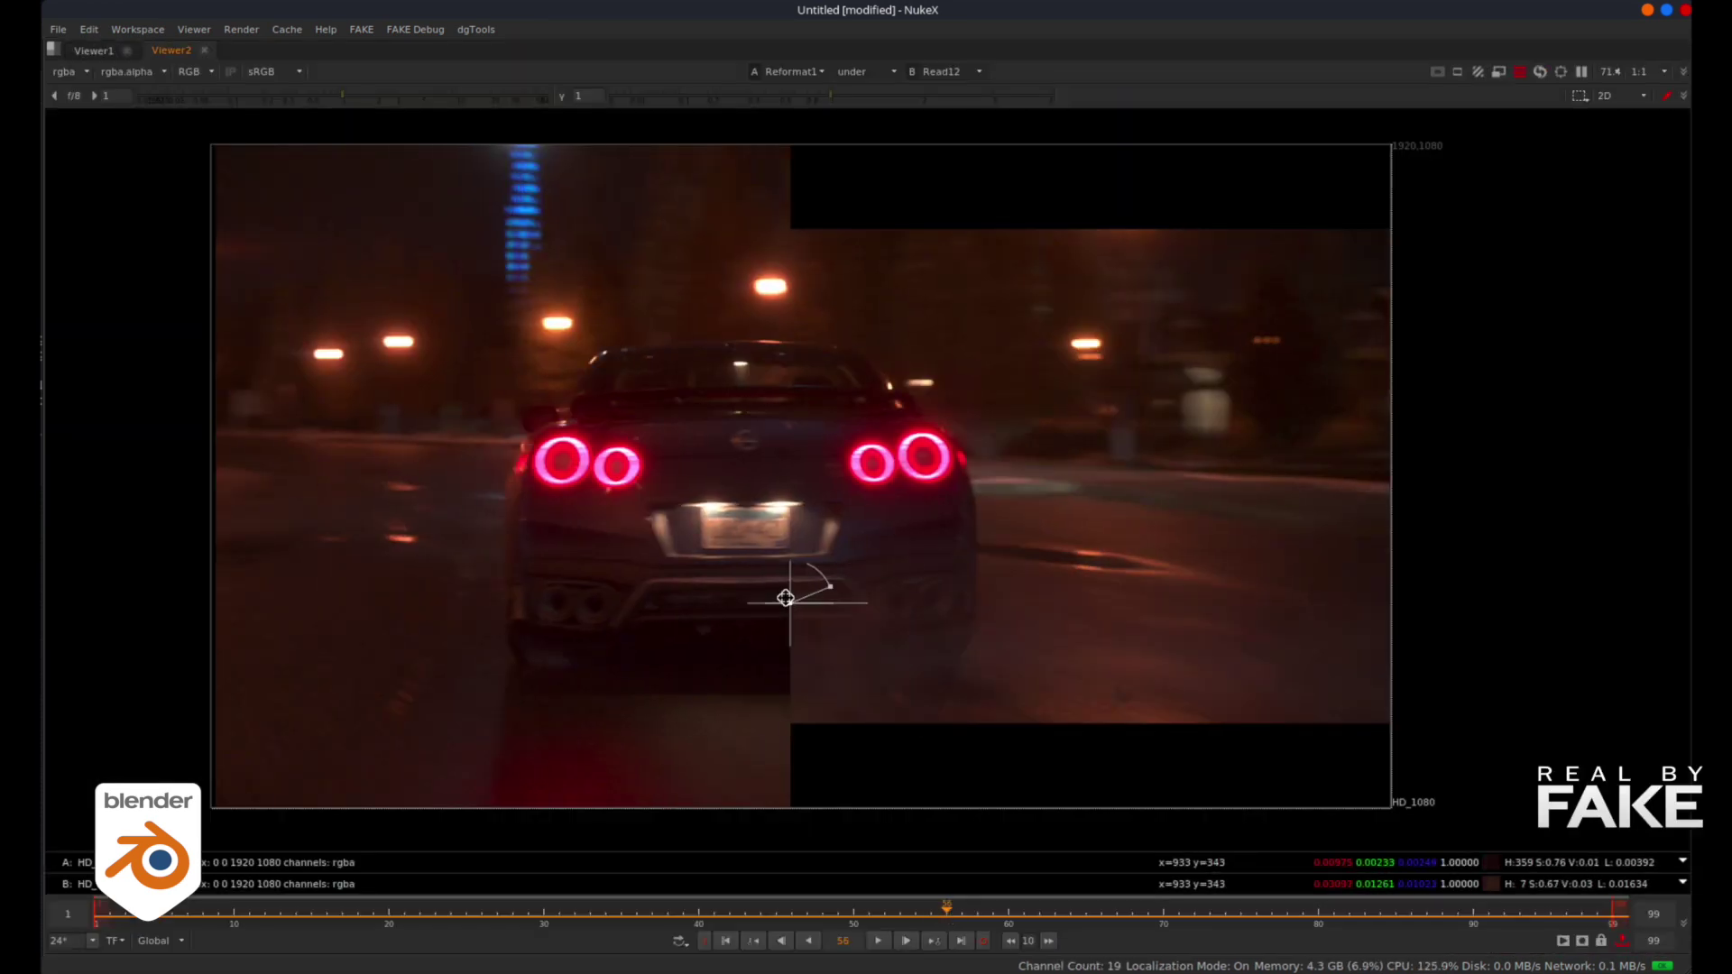
pyautogui.moveTo(786, 596); pyautogui.dragTo(386, 584)
# Step: Slide the overlaid plate left and right while checking frames 26, 50 and 79
pyautogui.moveTo(946, 909); pyautogui.dragTo(1458, 911)
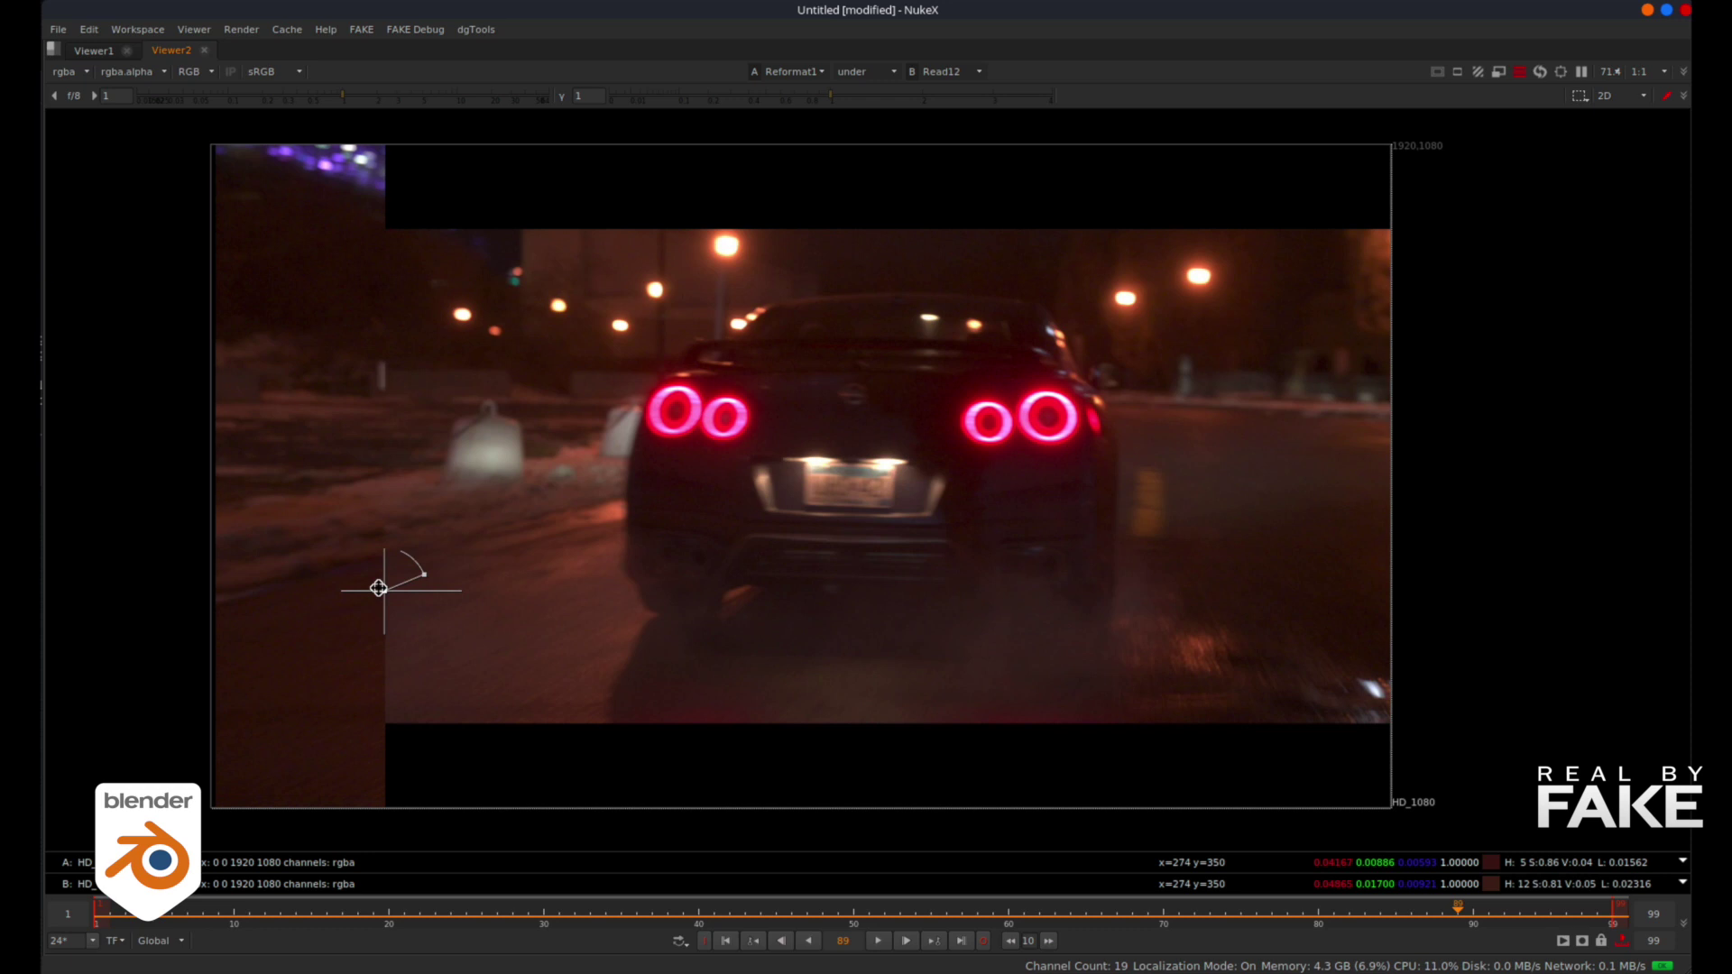
pyautogui.moveTo(379, 588); pyautogui.dragTo(1046, 650)
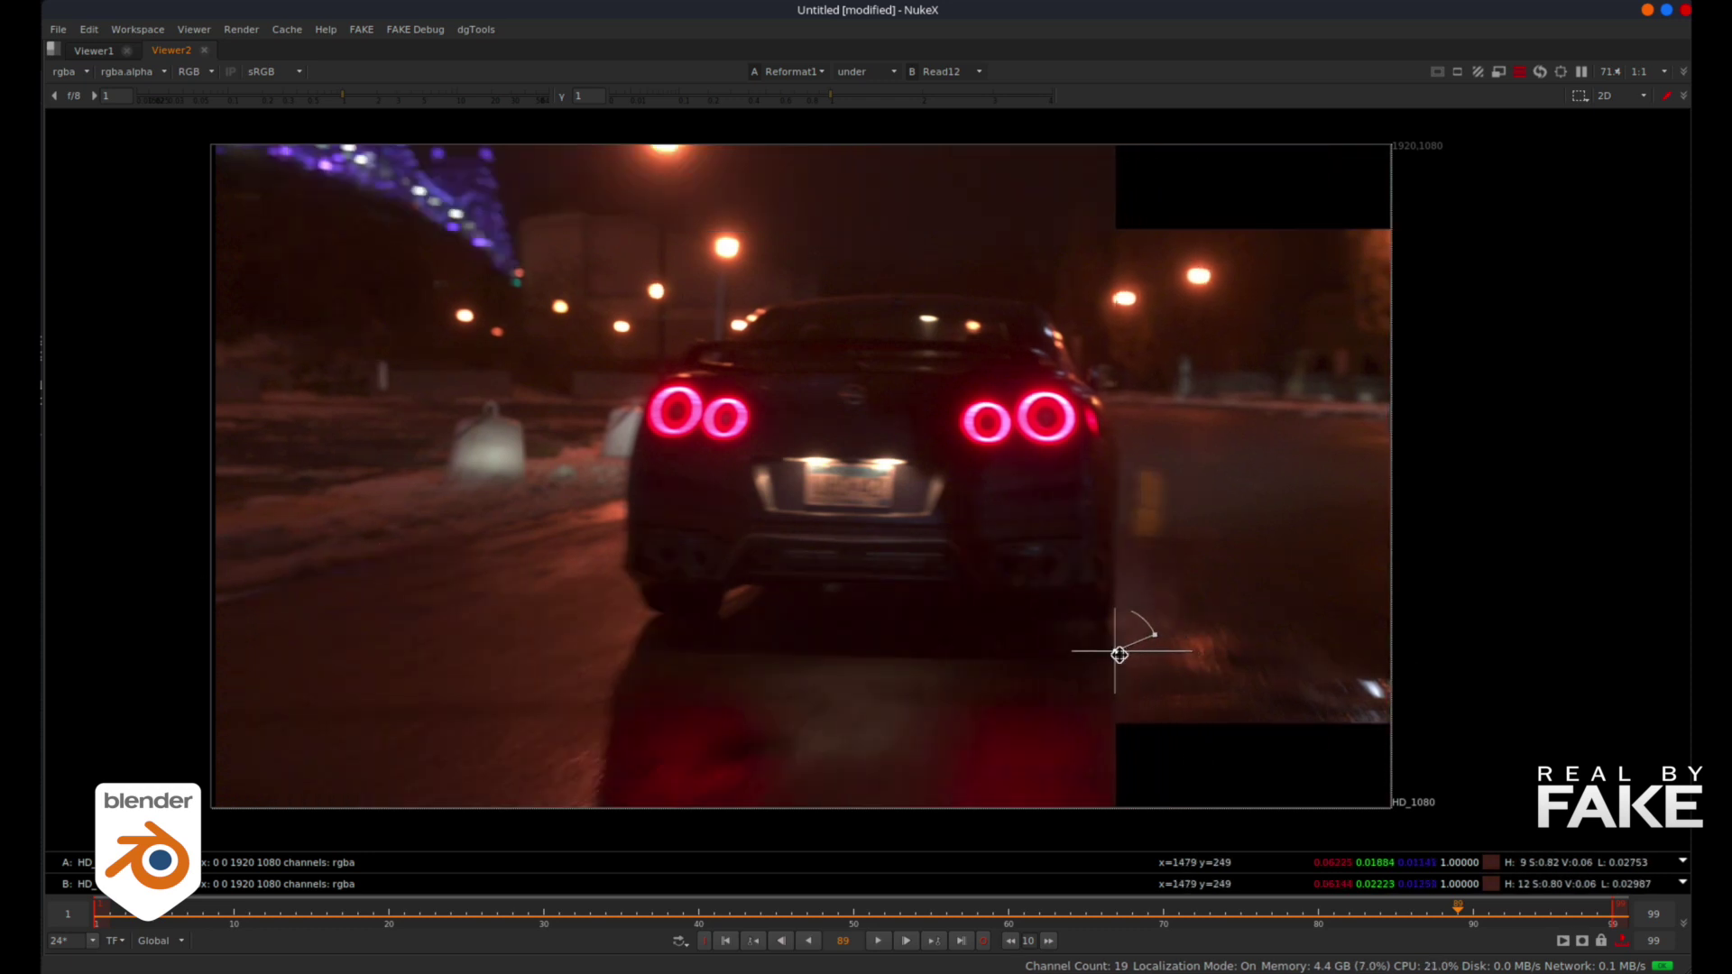
pyautogui.moveTo(935, 919); pyautogui.dragTo(481, 913)
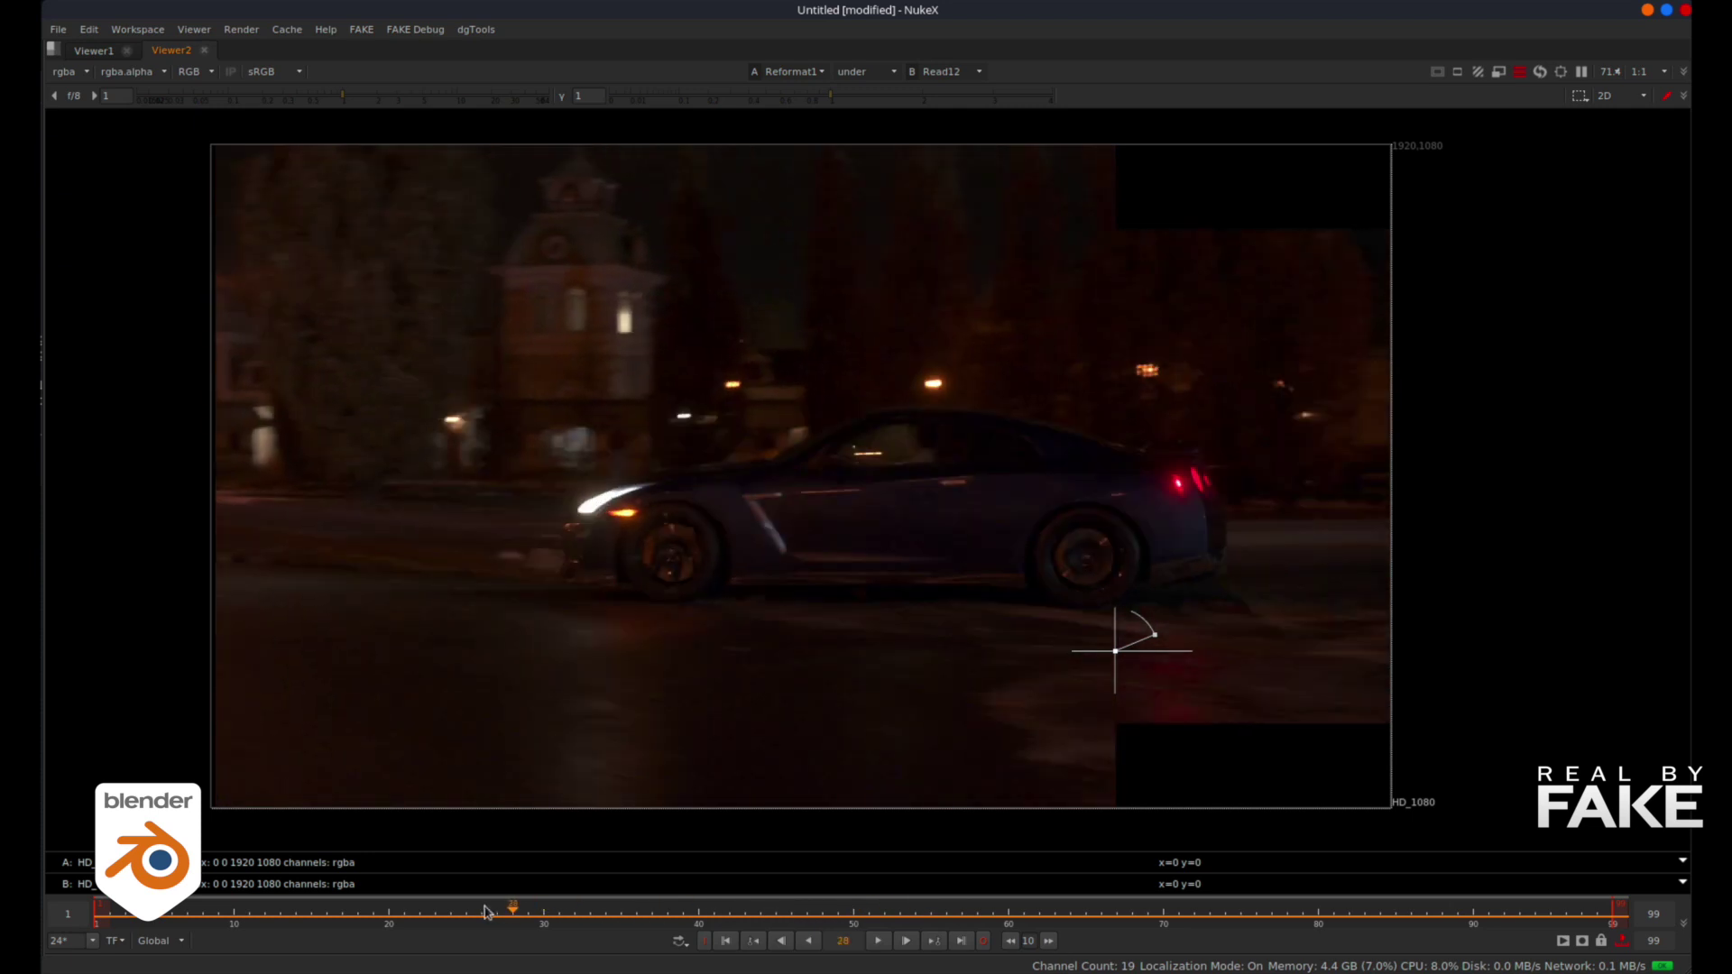
pyautogui.moveTo(1112, 645); pyautogui.dragTo(246, 650)
pyautogui.press('Right')
pyautogui.press('Right')
pyautogui.click(854, 914)
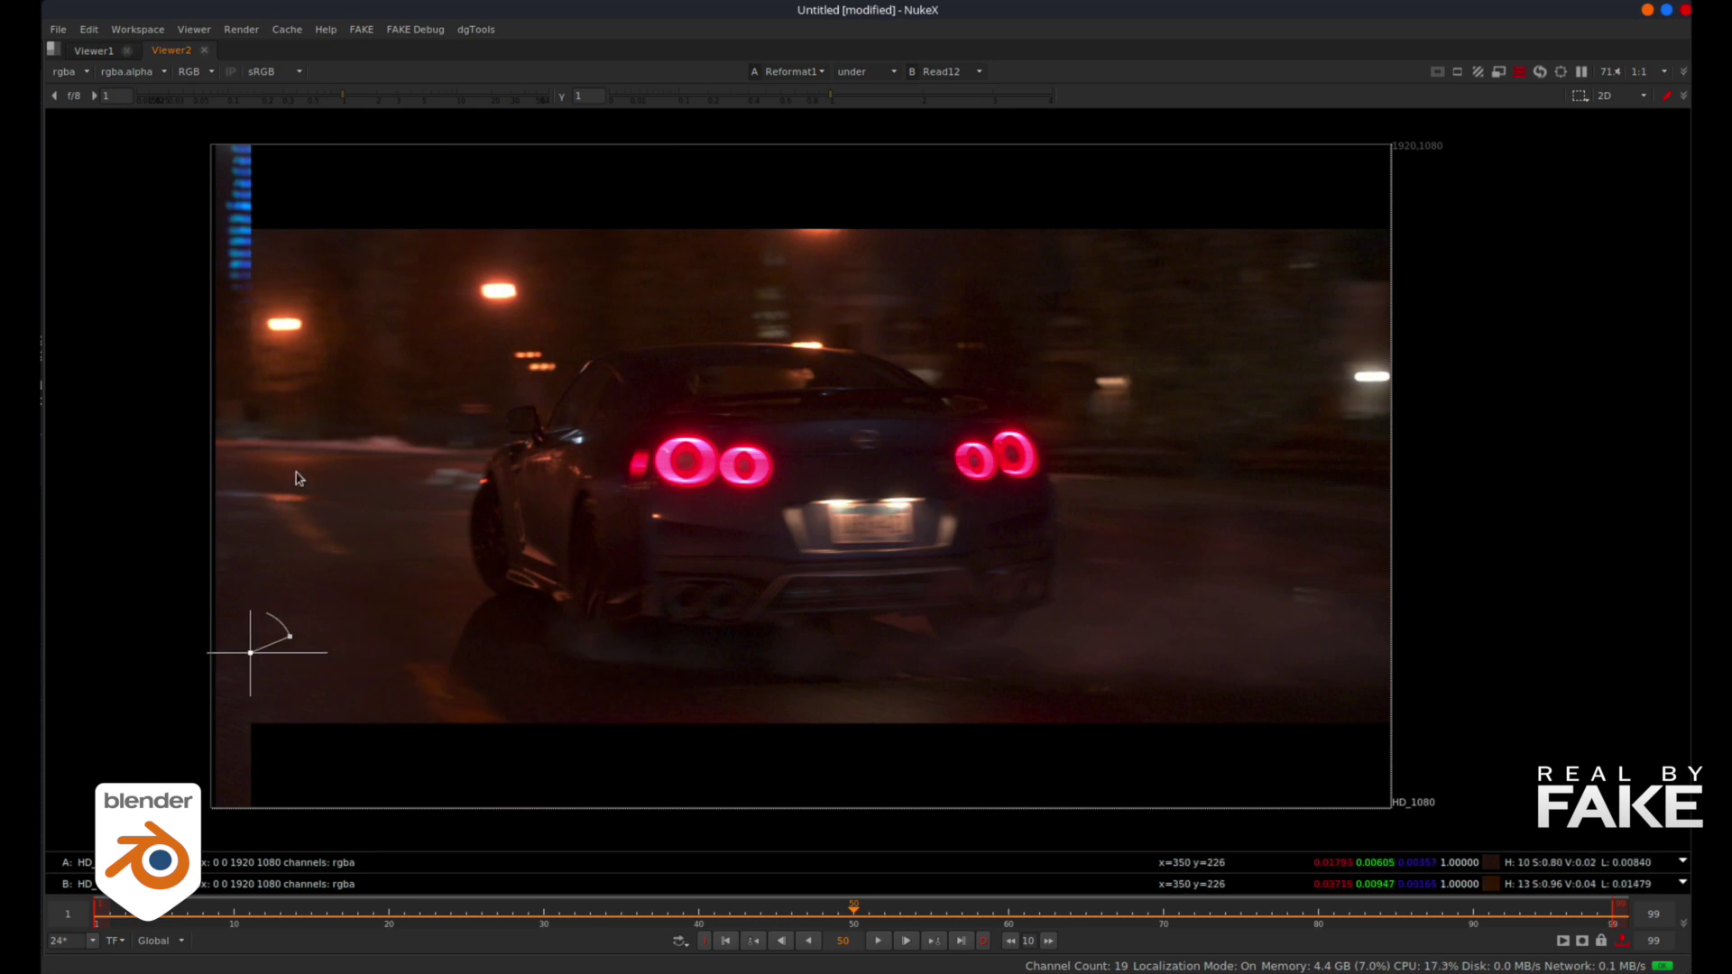
pyautogui.hotkey('alt', 'Right')
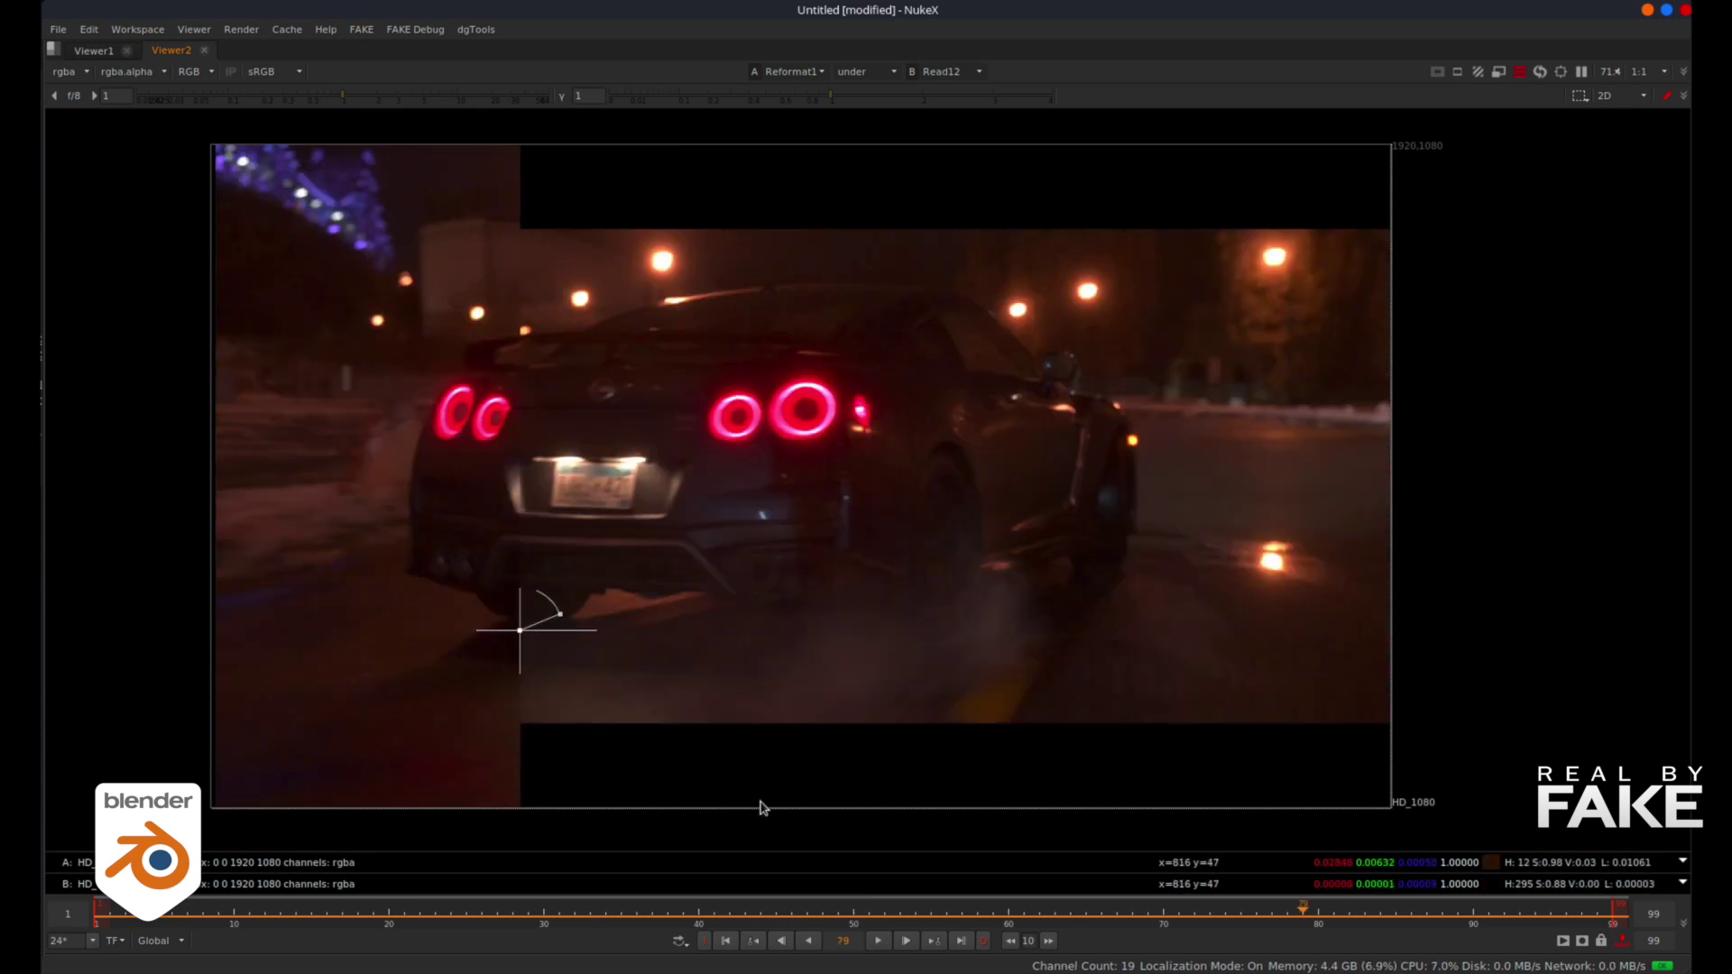